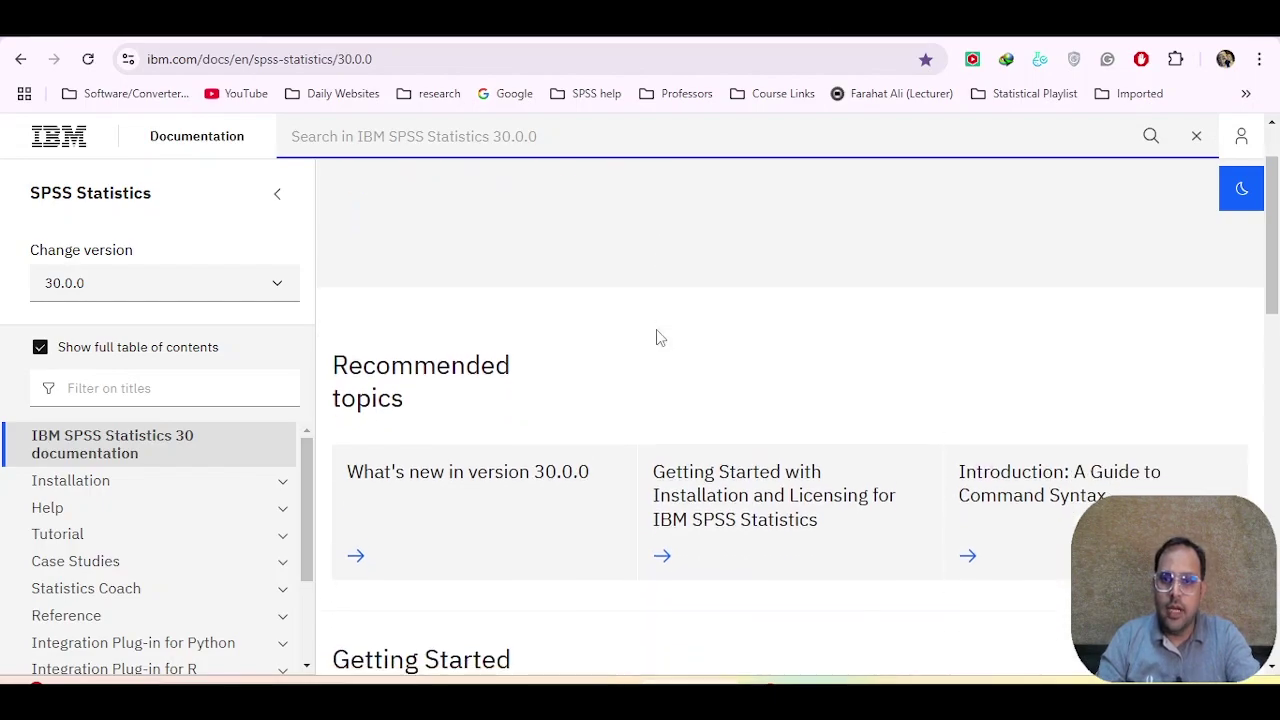
# Step: Read through the 'What's new in version 30.0.0' page, covering Normality Analysis tests, usability changes and upgrades
pyautogui.click(482, 492)
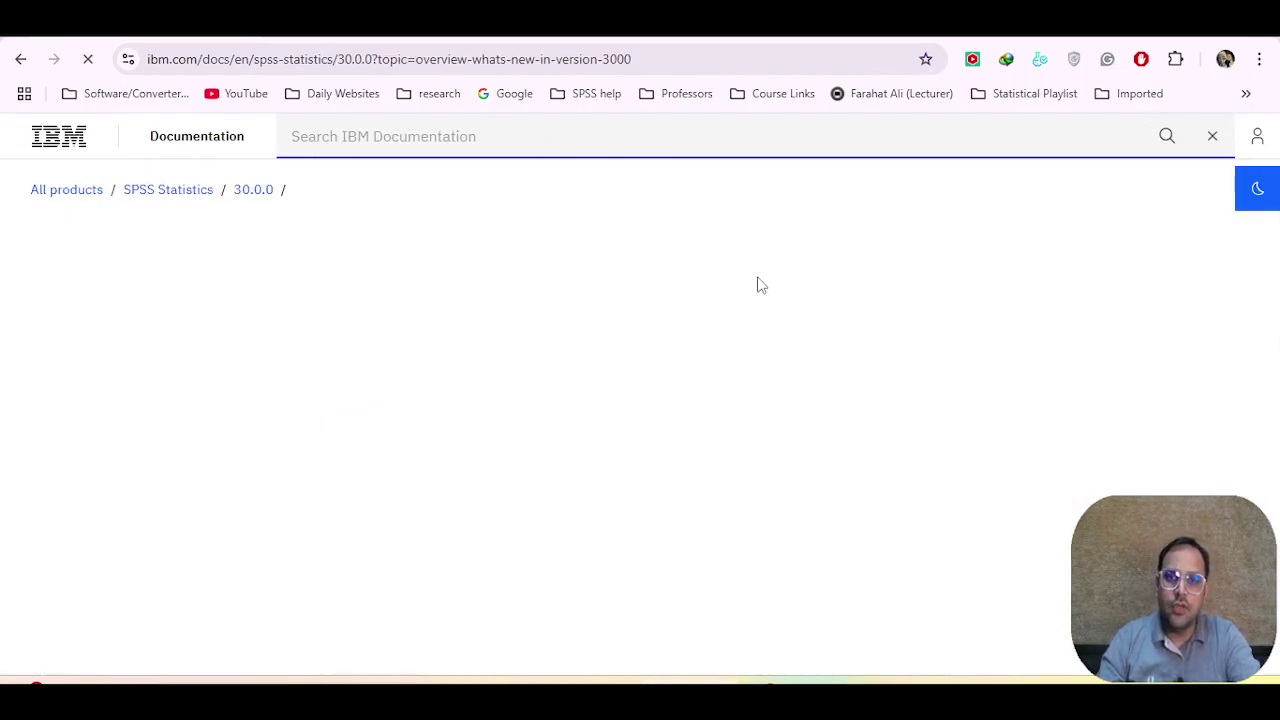
pyautogui.scroll(-2, 805, 310)
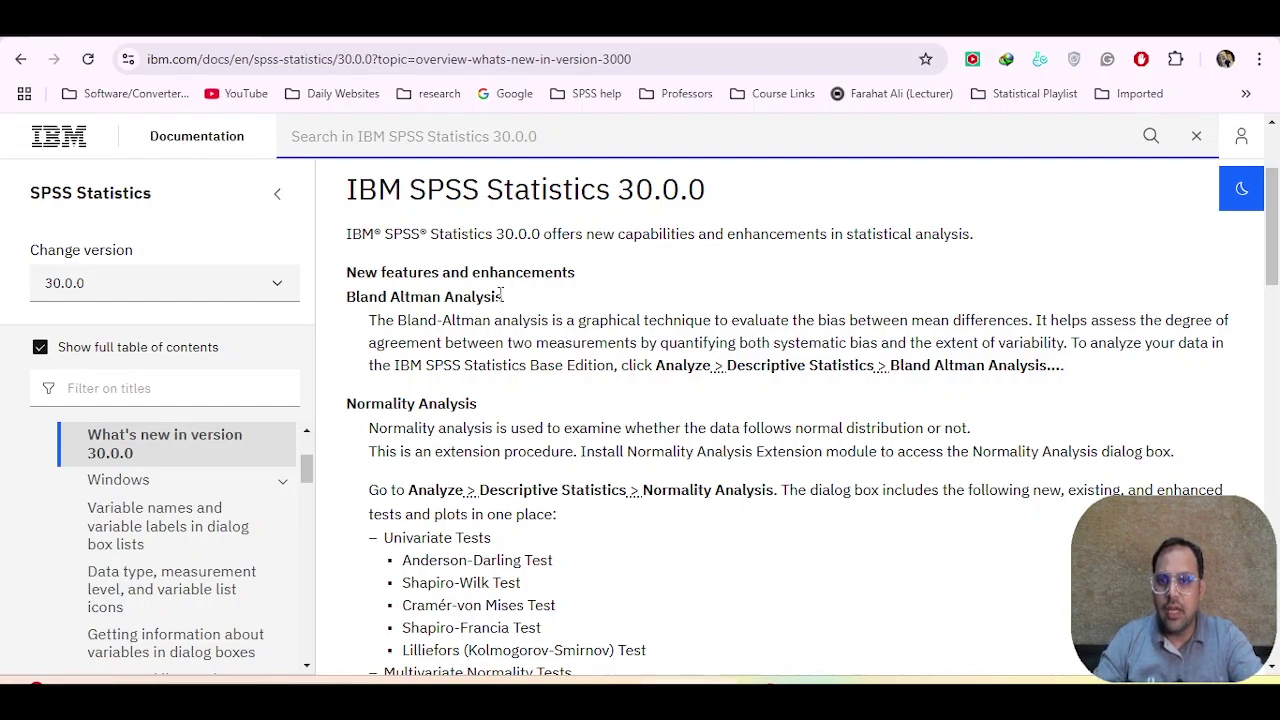
pyautogui.scroll(-2, 500, 294)
pyautogui.scroll(-5, 608, 294)
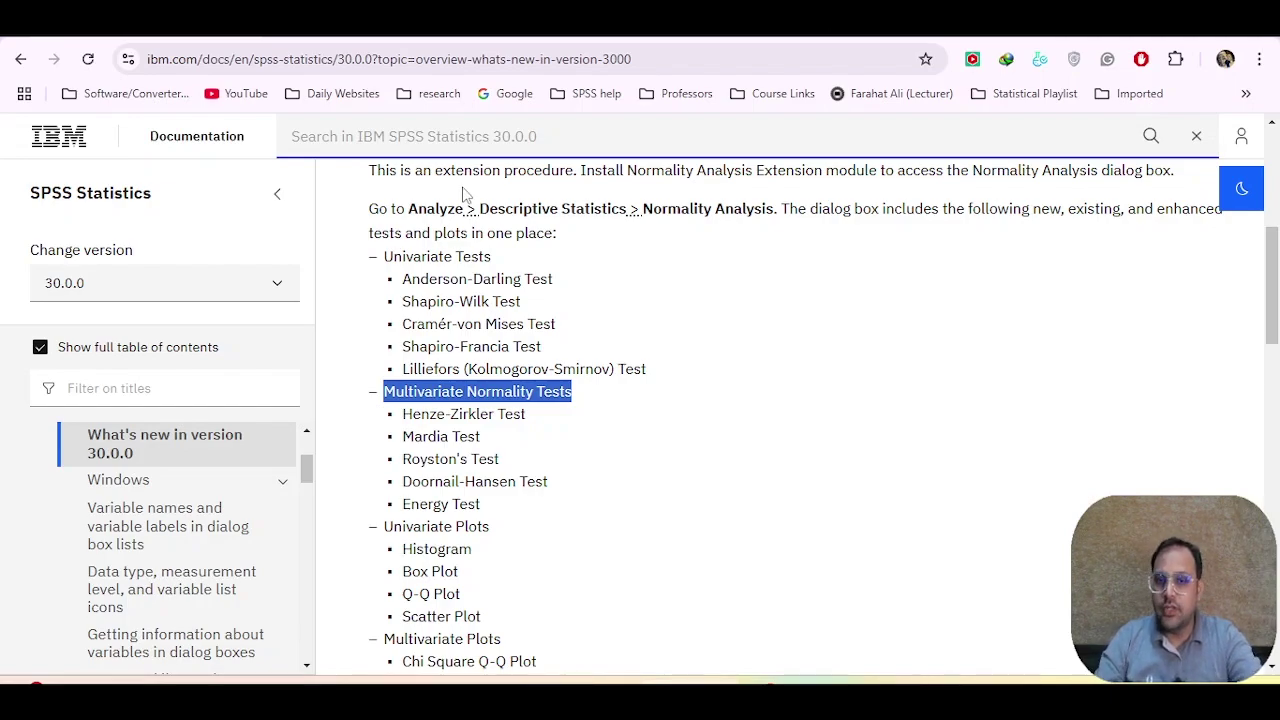
pyautogui.scroll(-1, 550, 375)
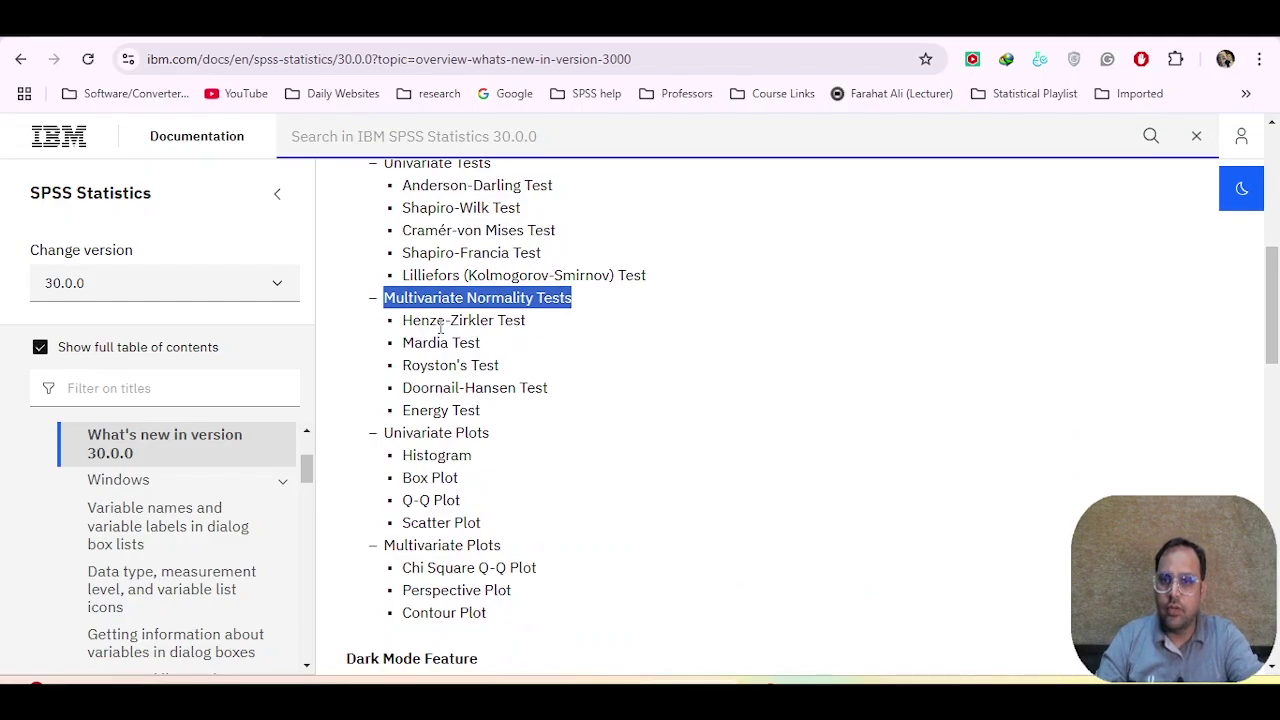
pyautogui.scroll(2, 691, 389)
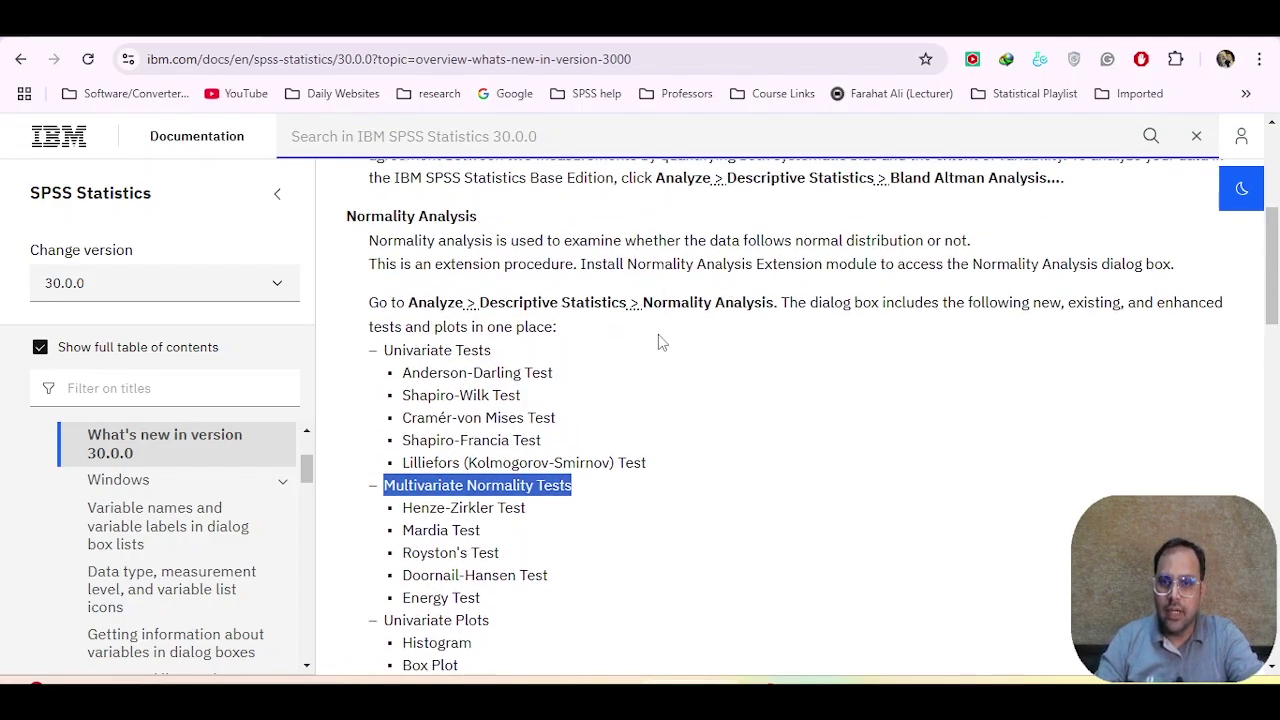
pyautogui.scroll(-7, 660, 343)
pyautogui.scroll(-1, 588, 316)
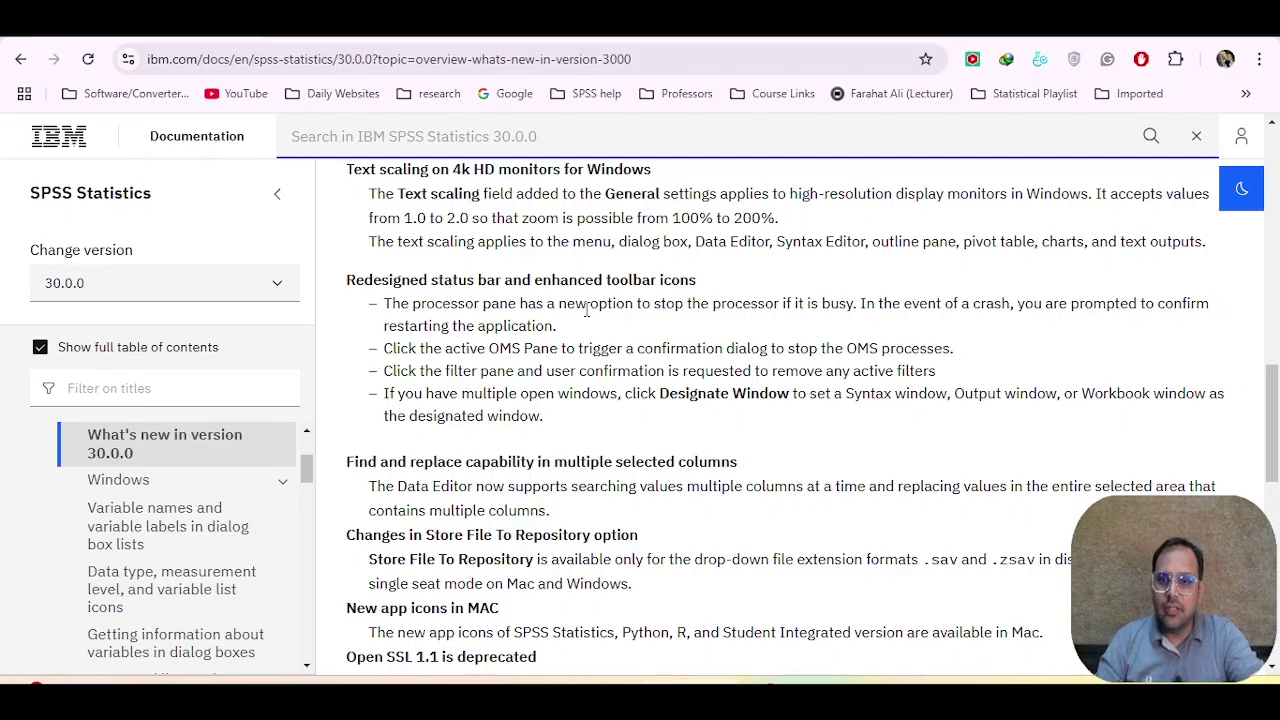
pyautogui.scroll(-2, 588, 316)
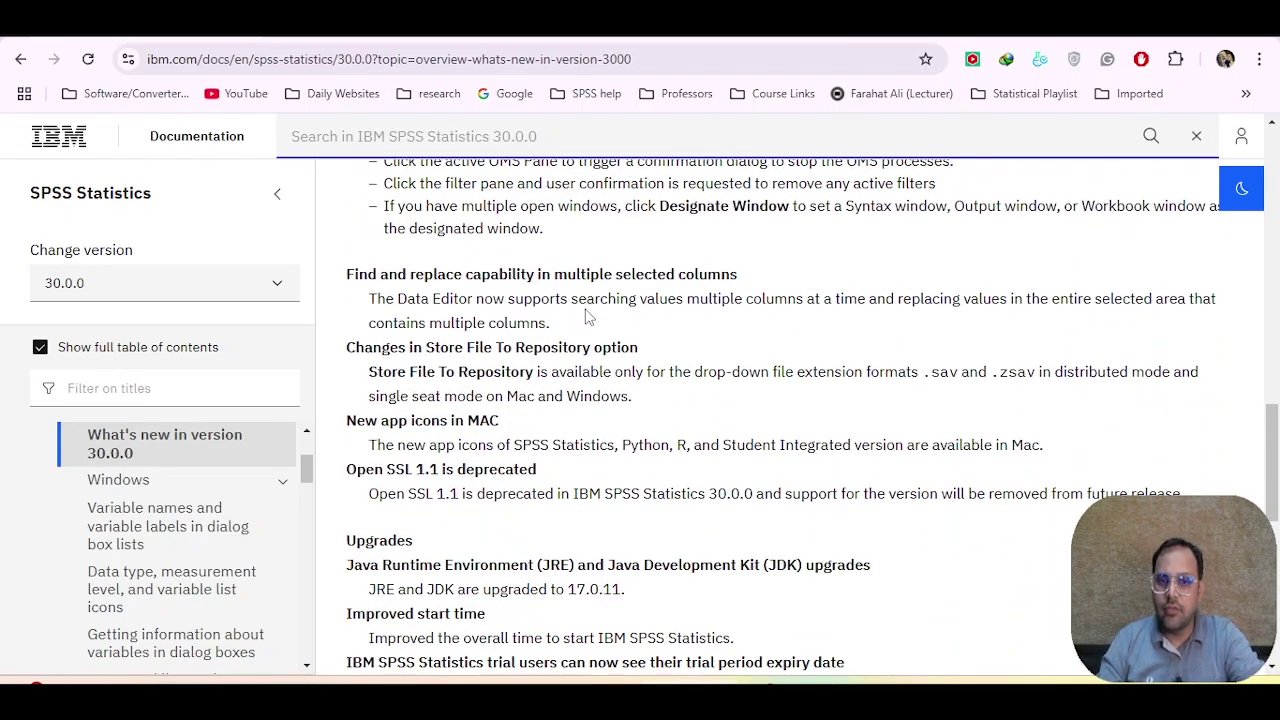
pyautogui.scroll(-3, 590, 318)
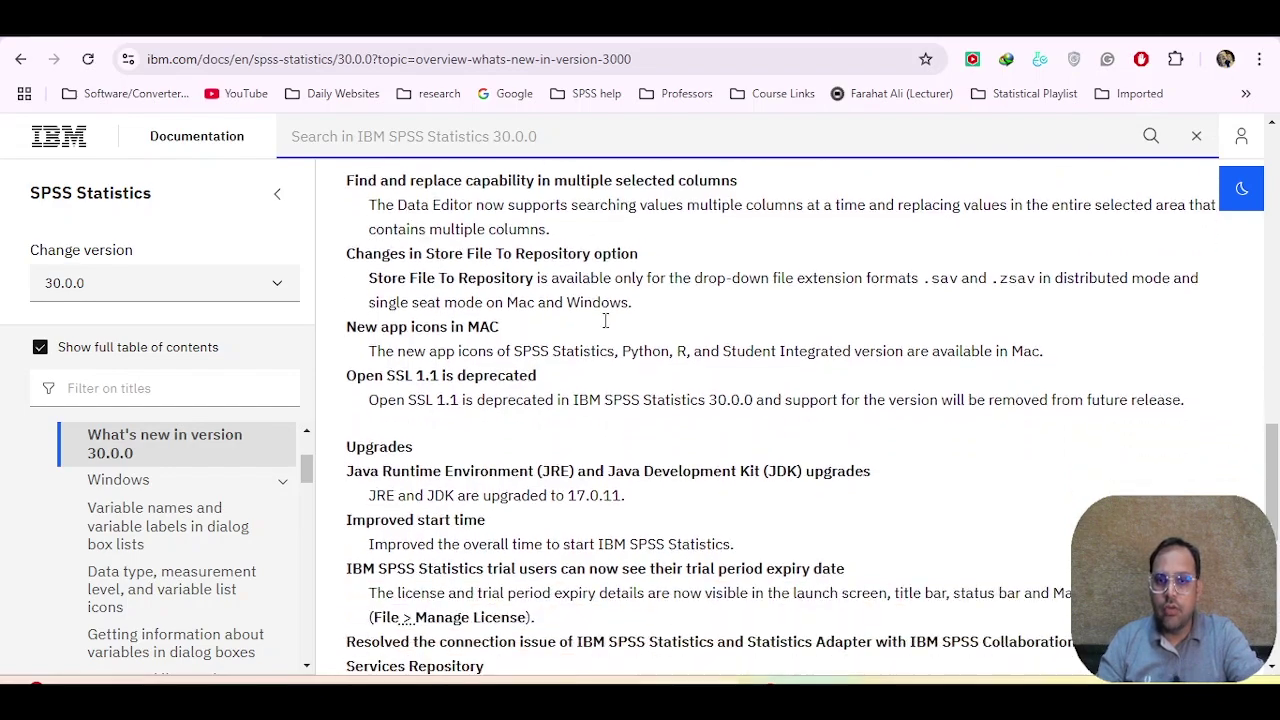
# Step: Skim the SPSS Statistics 30 release notes, then open SPSSStatistics_30.zip from the Desktop in WinRAR
pyautogui.click(383, 18)
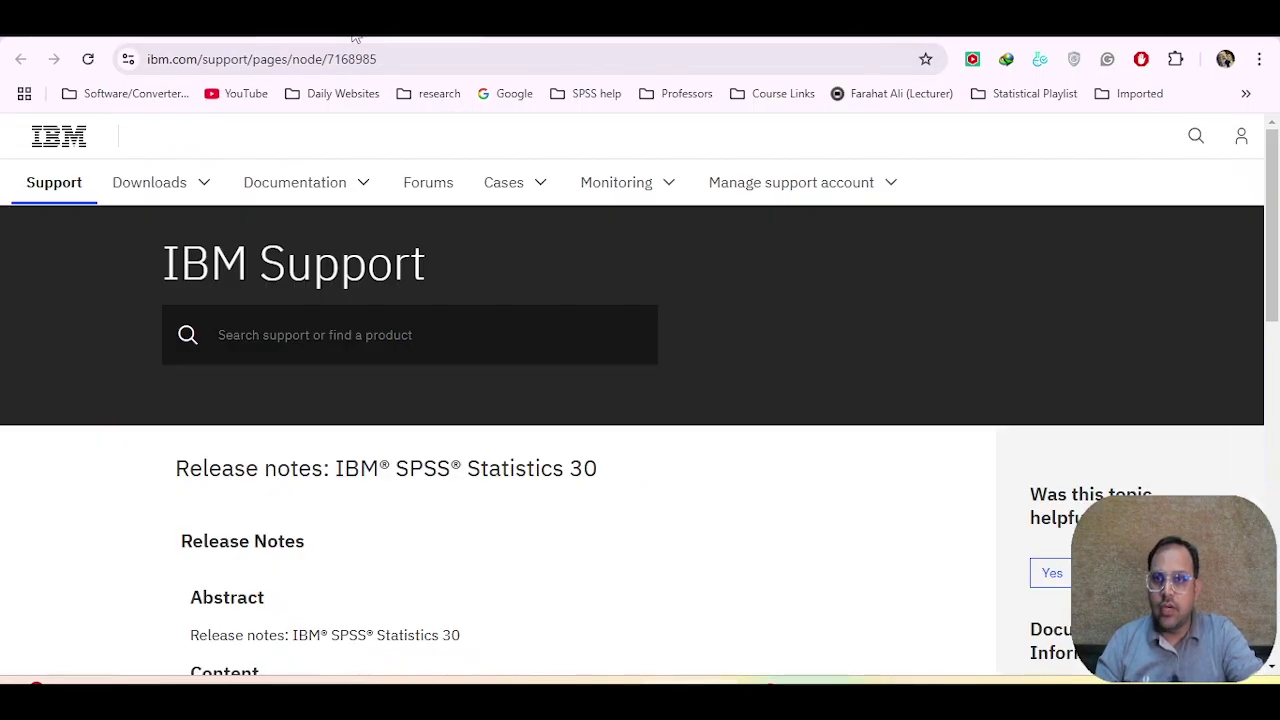
pyautogui.scroll(-4, 740, 391)
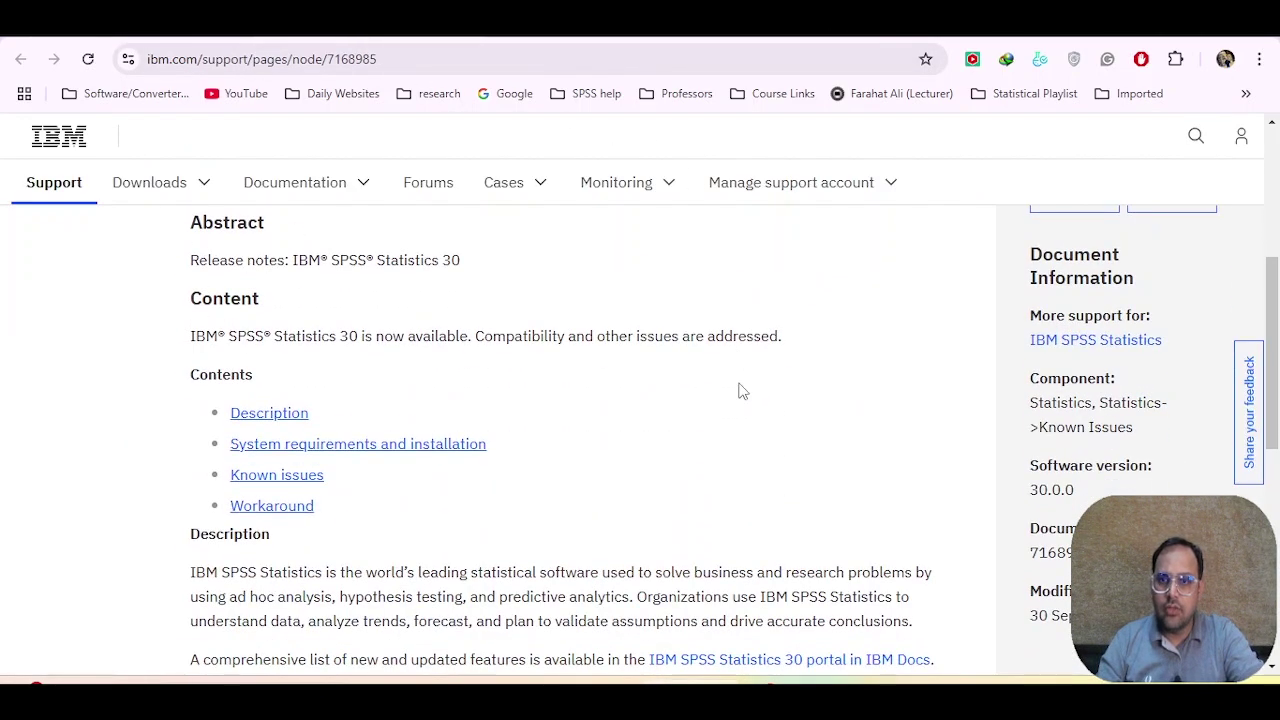
pyautogui.scroll(-3, 605, 362)
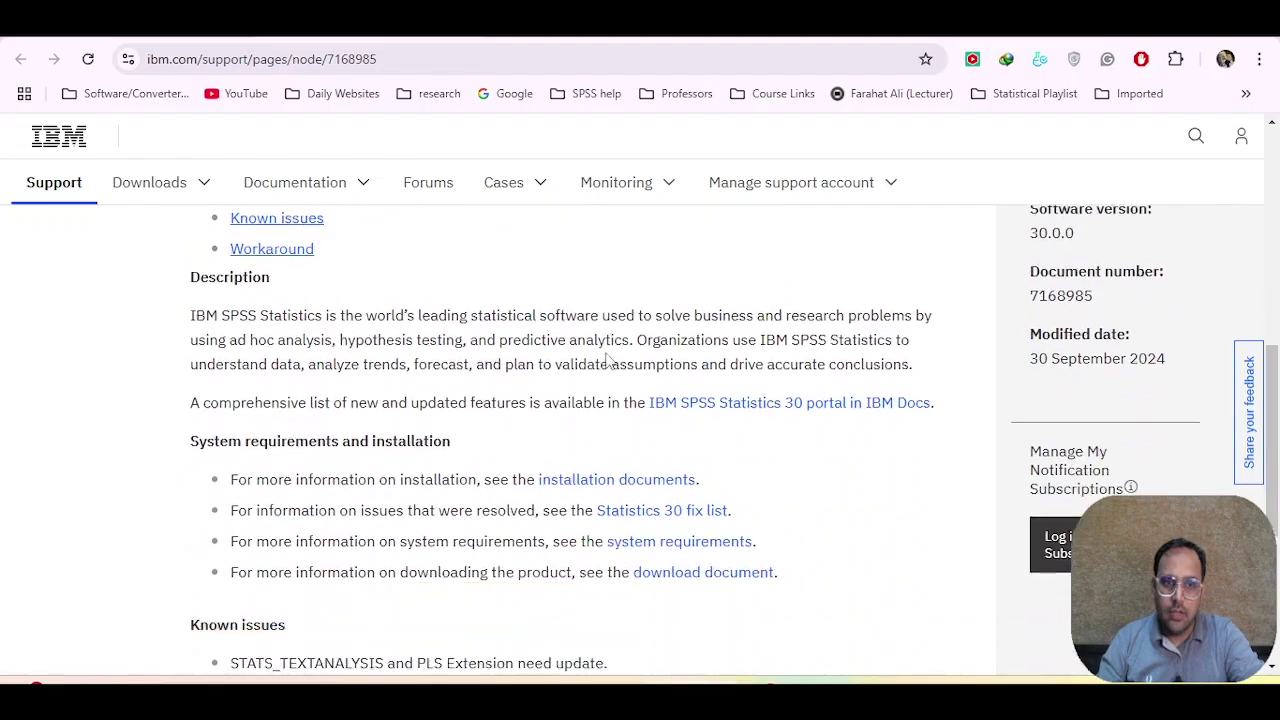
pyautogui.scroll(1, 608, 362)
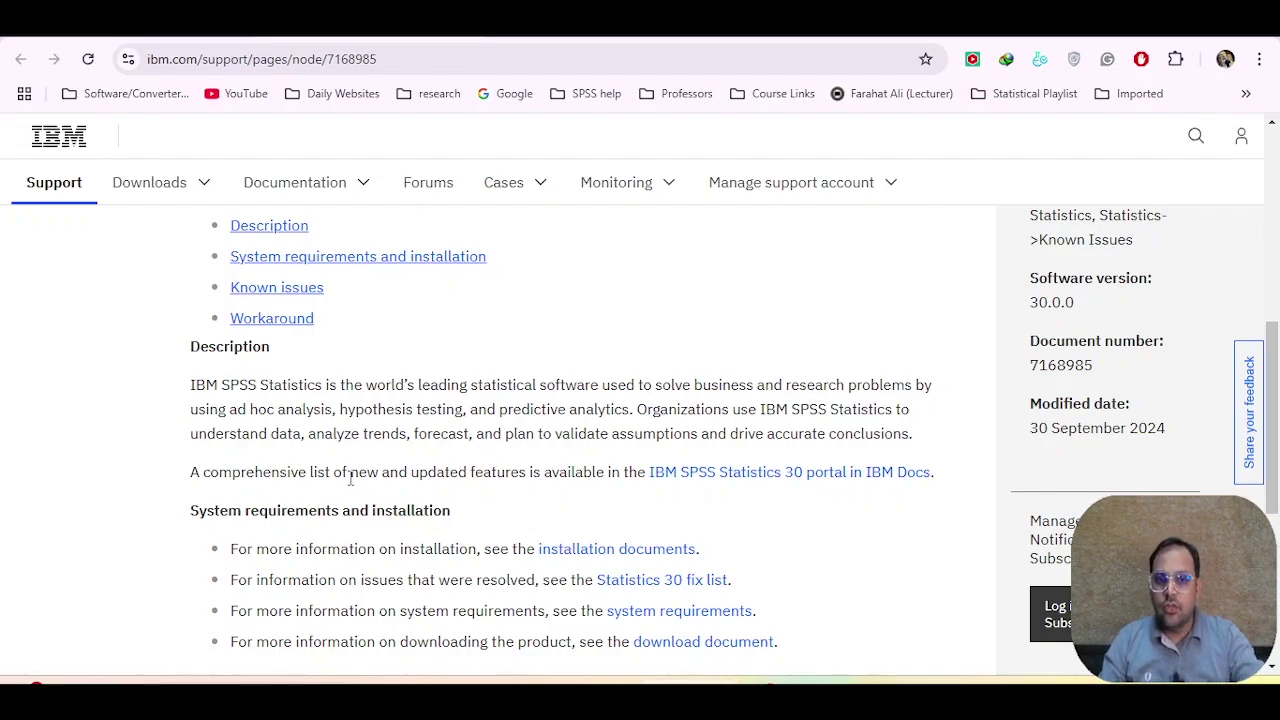
pyautogui.click(450, 600)
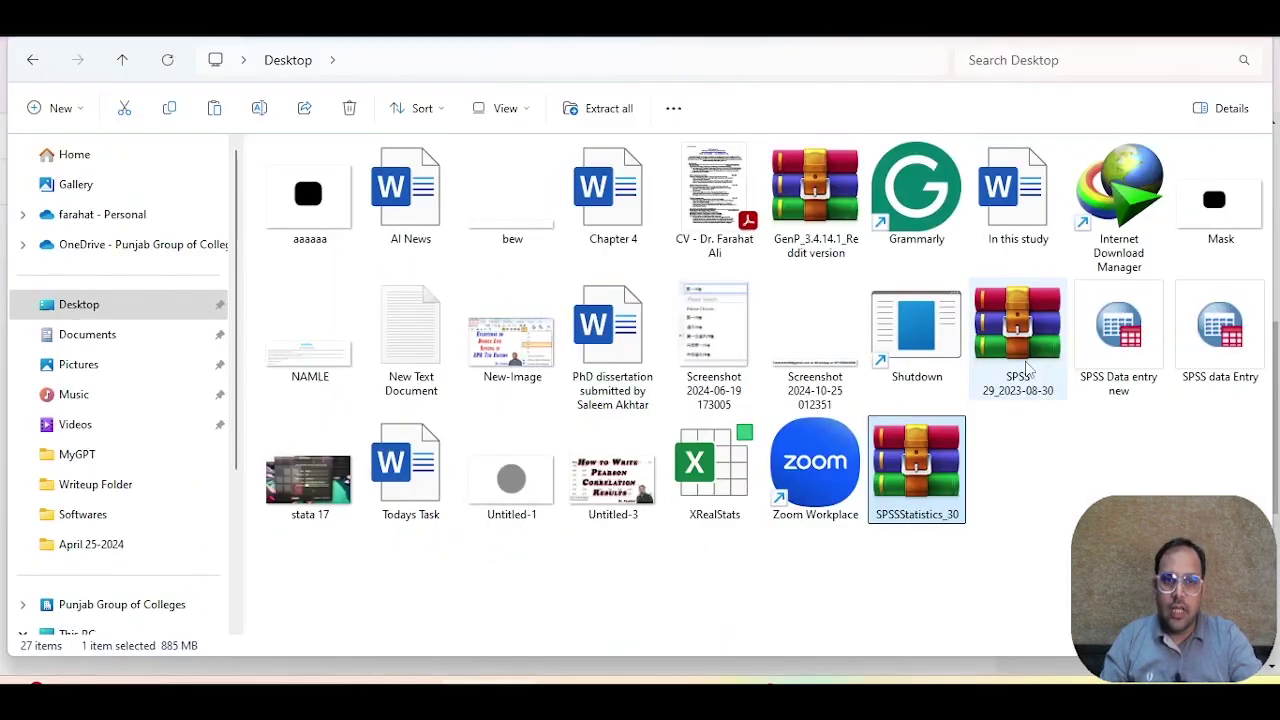
pyautogui.doubleClick(930, 462)
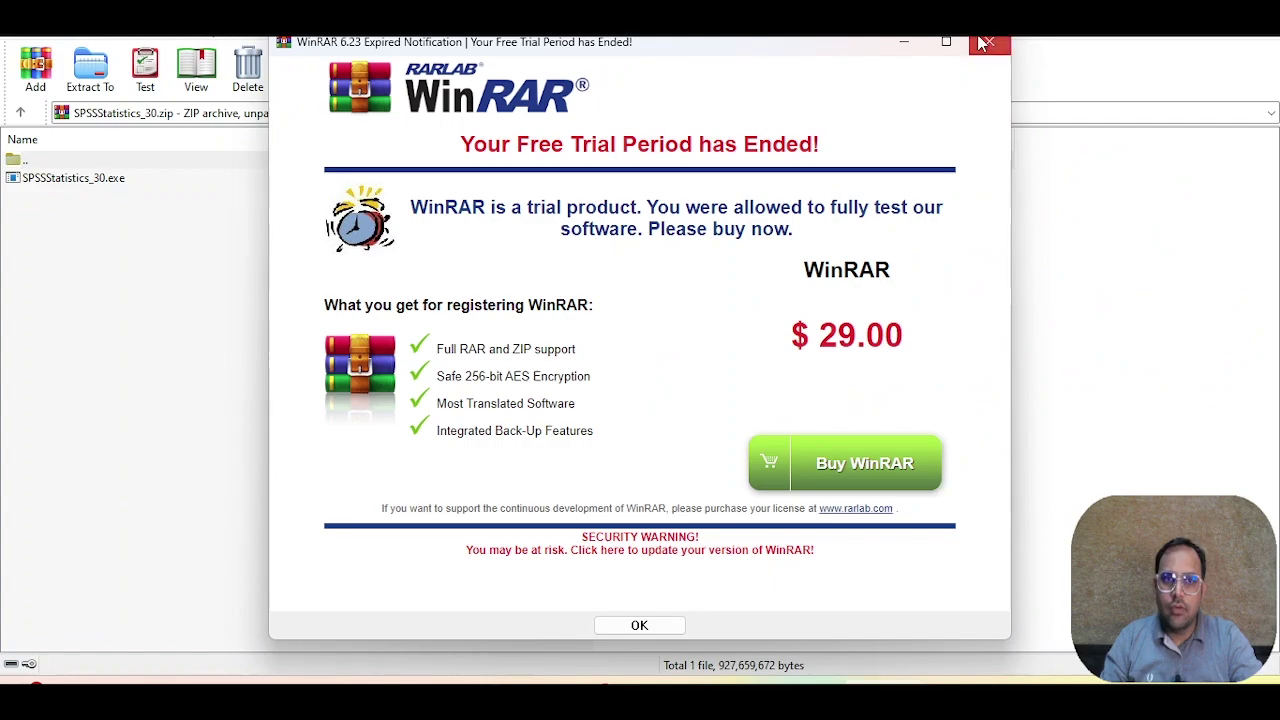
# Step: Dismiss the WinRAR trial notice and run SPSSStatistics_30.exe from the archive
pyautogui.click(983, 43)
pyautogui.doubleClick(100, 181)
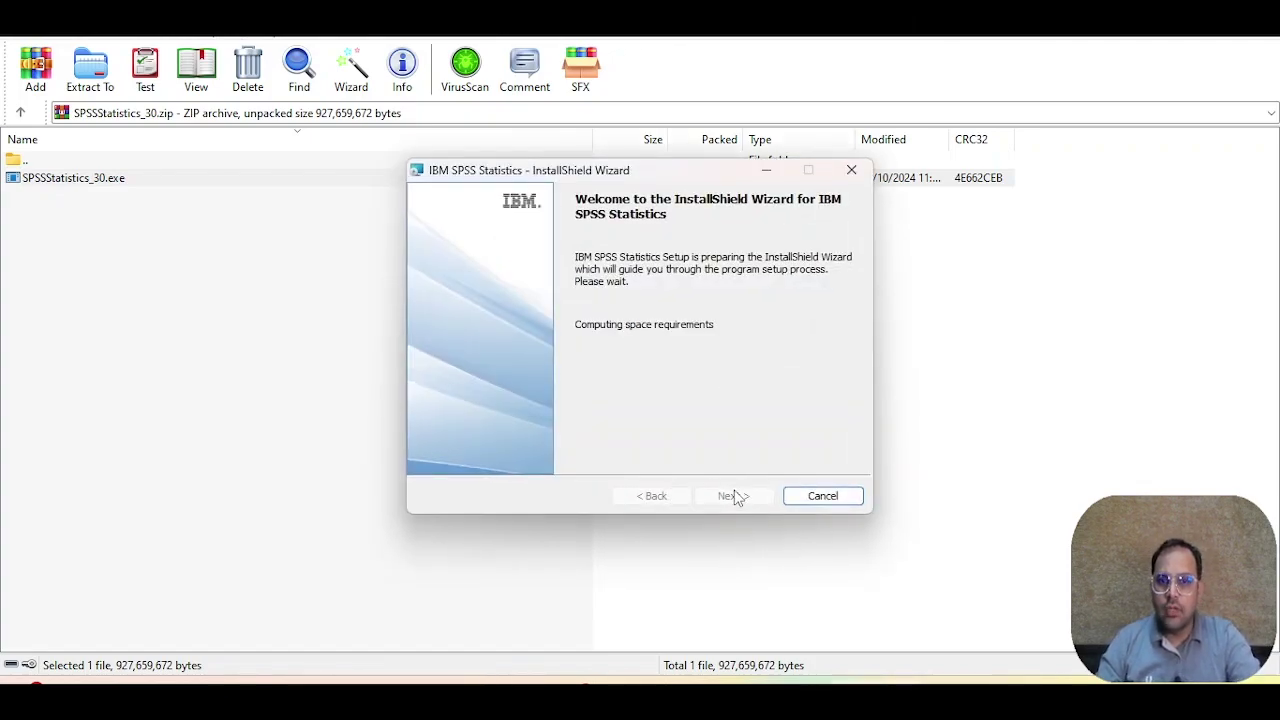
# Step: Accept the license and install SPSS Statistics to C:\Program Files\IBM\SPSS Statistics\, launching it on finish
pyautogui.click(732, 497)
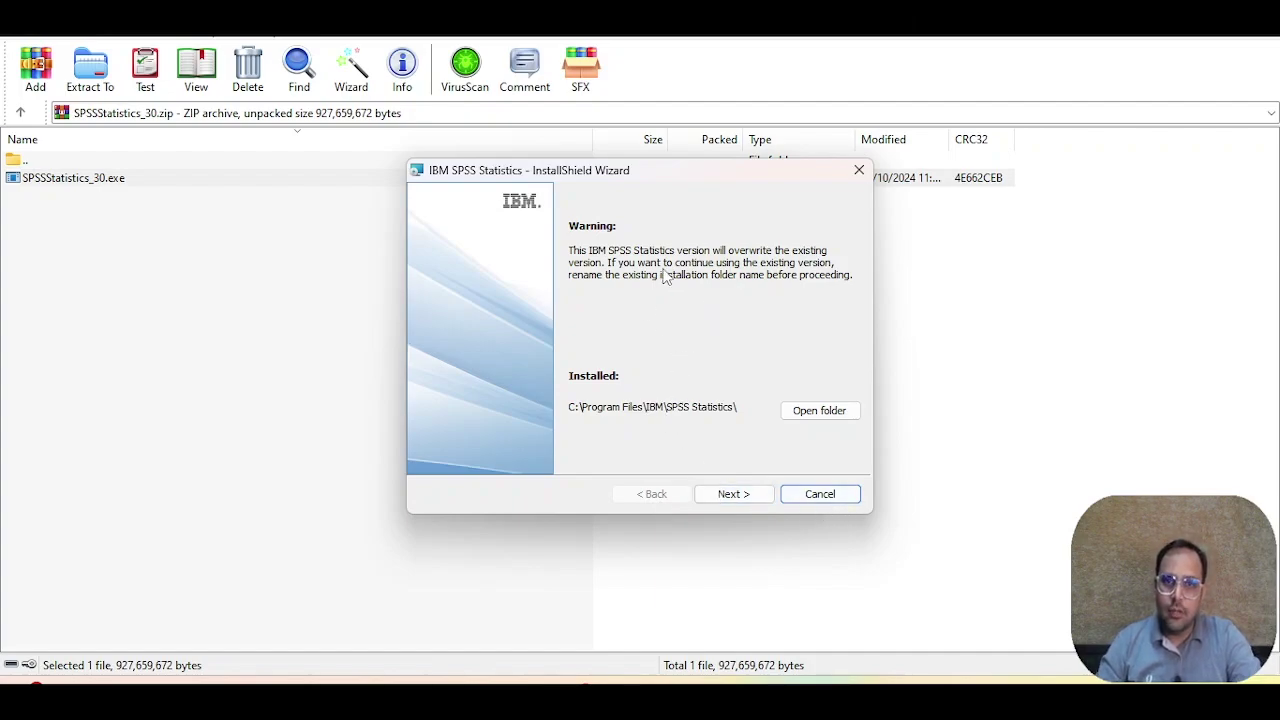
pyautogui.click(733, 493)
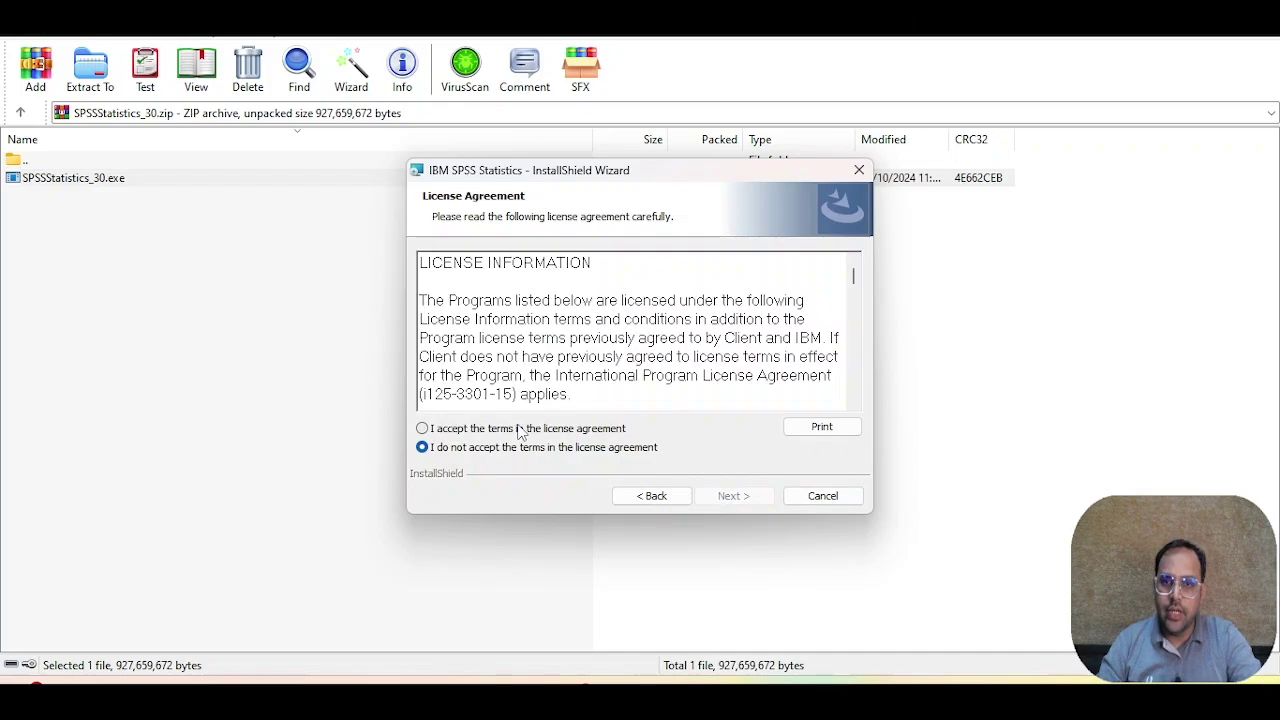
pyautogui.click(519, 430)
pyautogui.click(738, 498)
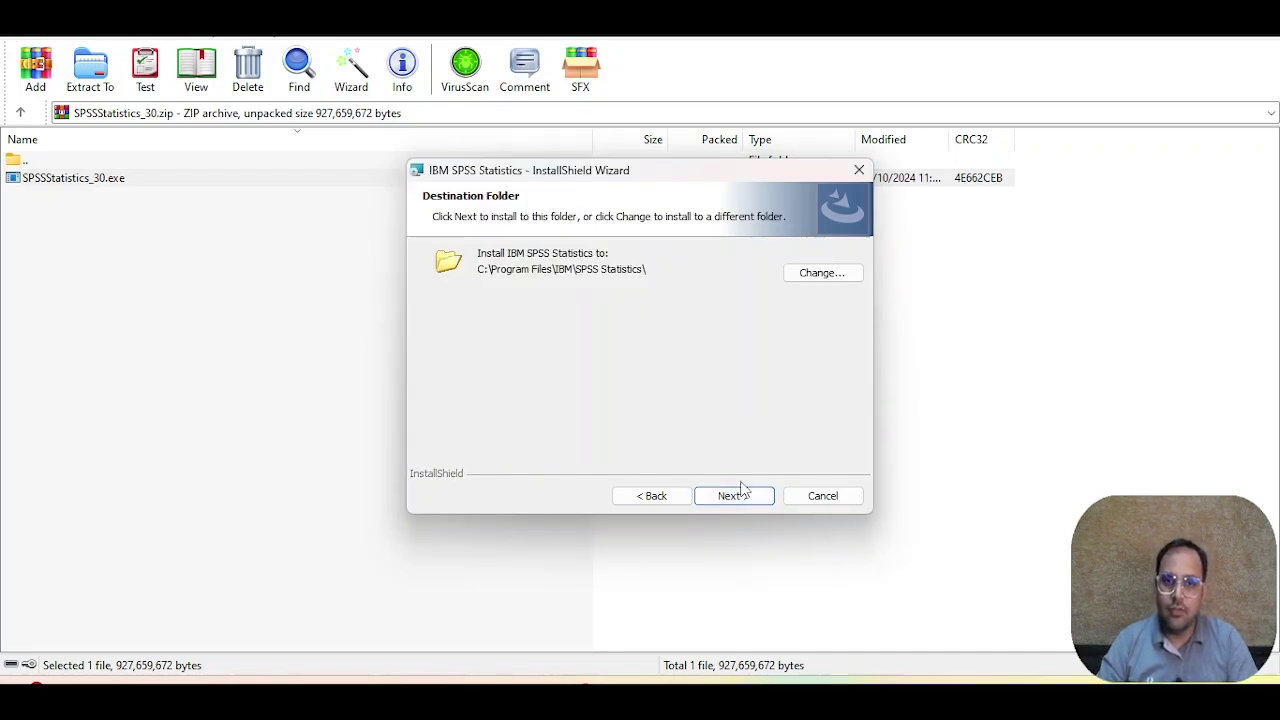
pyautogui.click(735, 505)
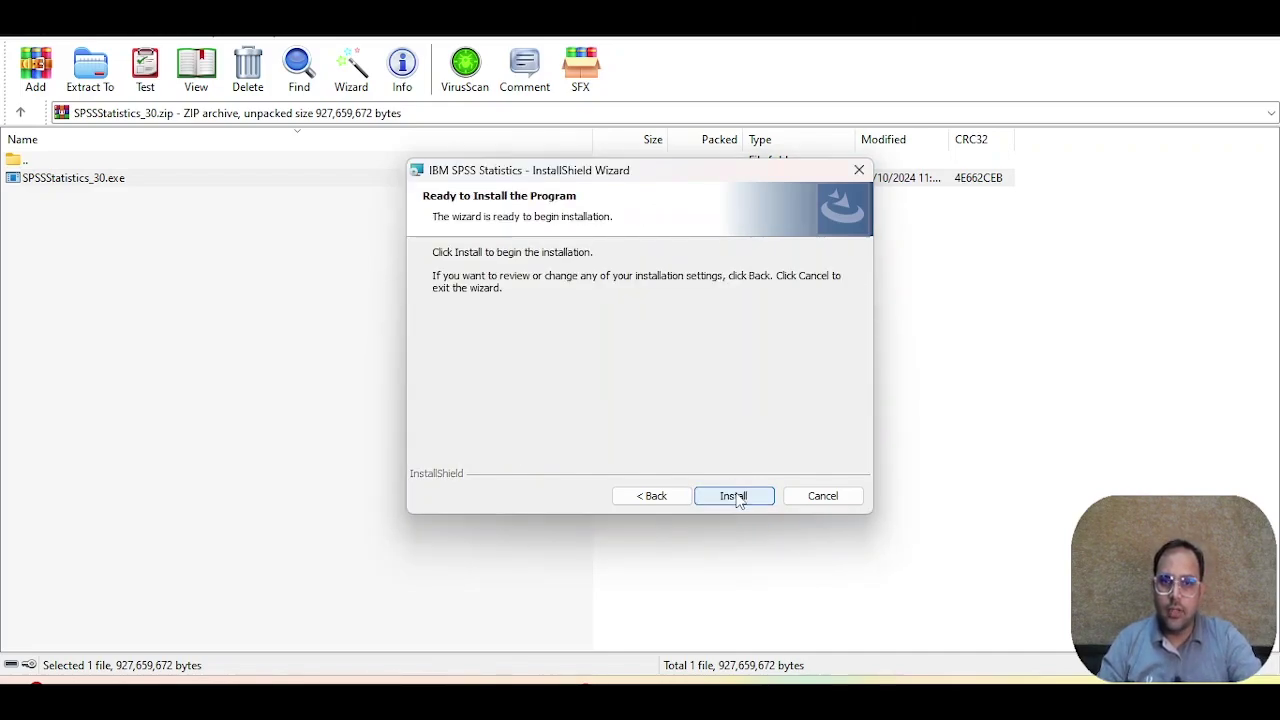
pyautogui.click(736, 500)
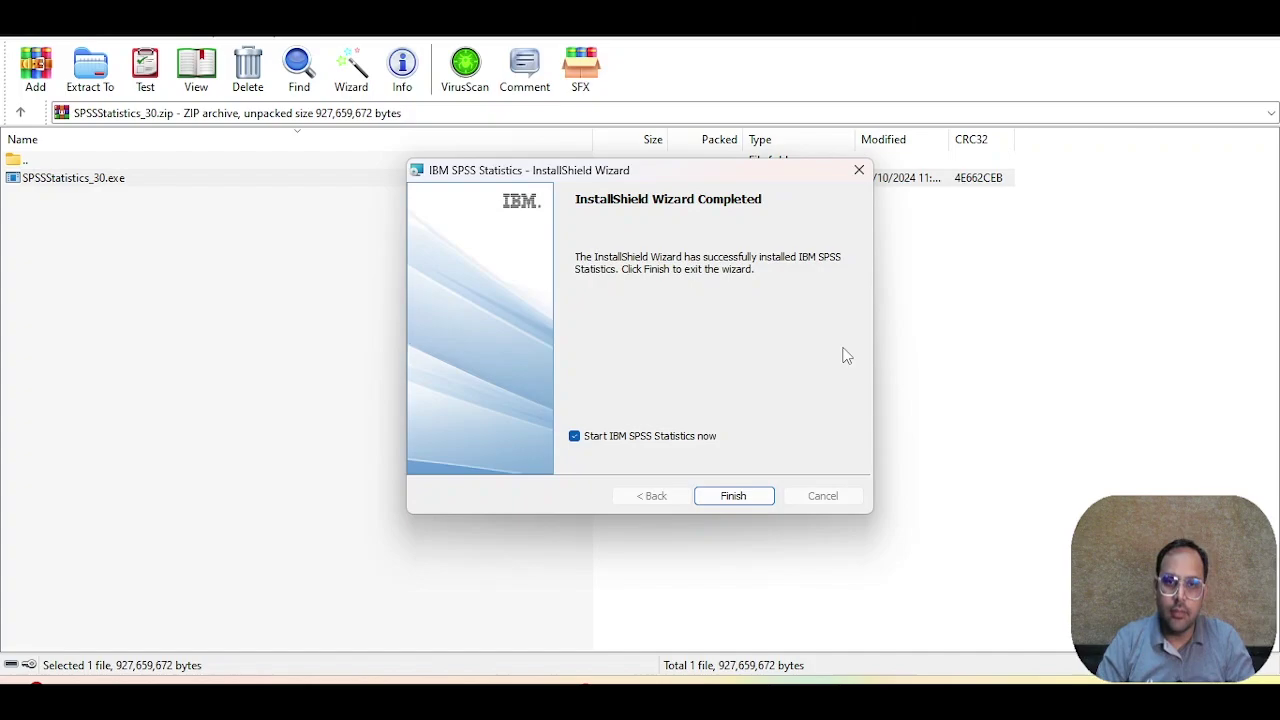
pyautogui.click(733, 496)
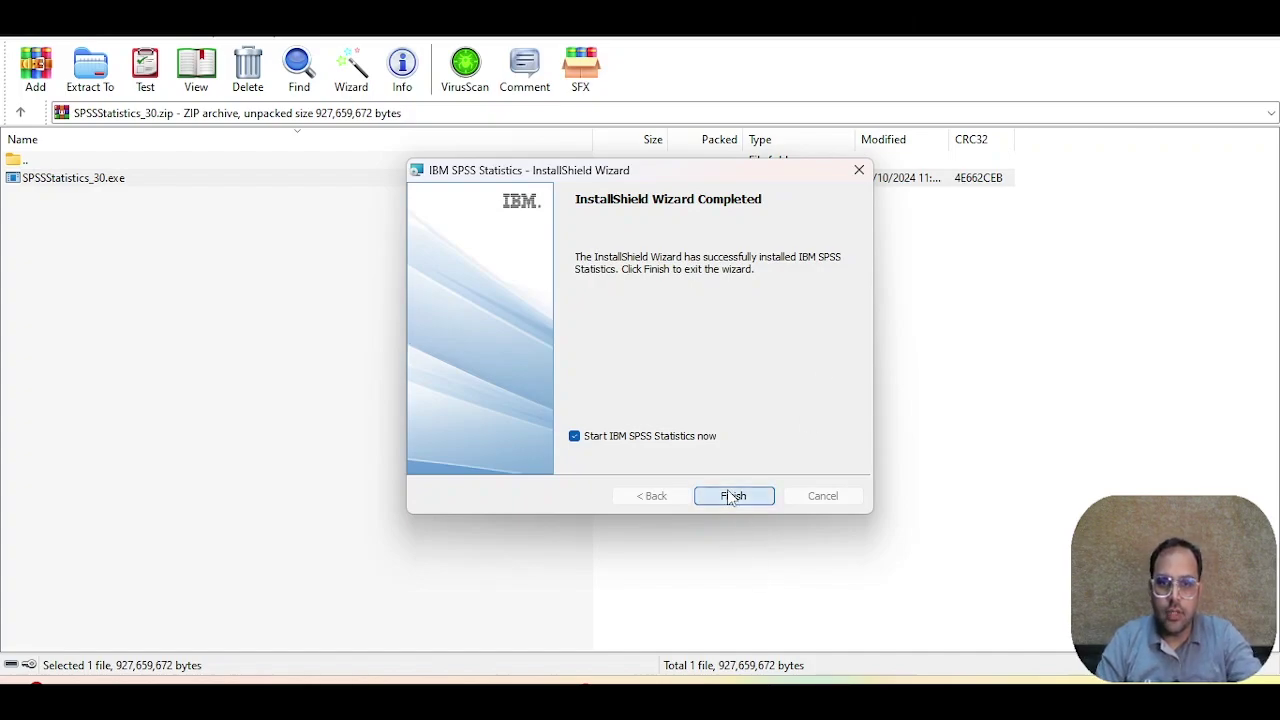
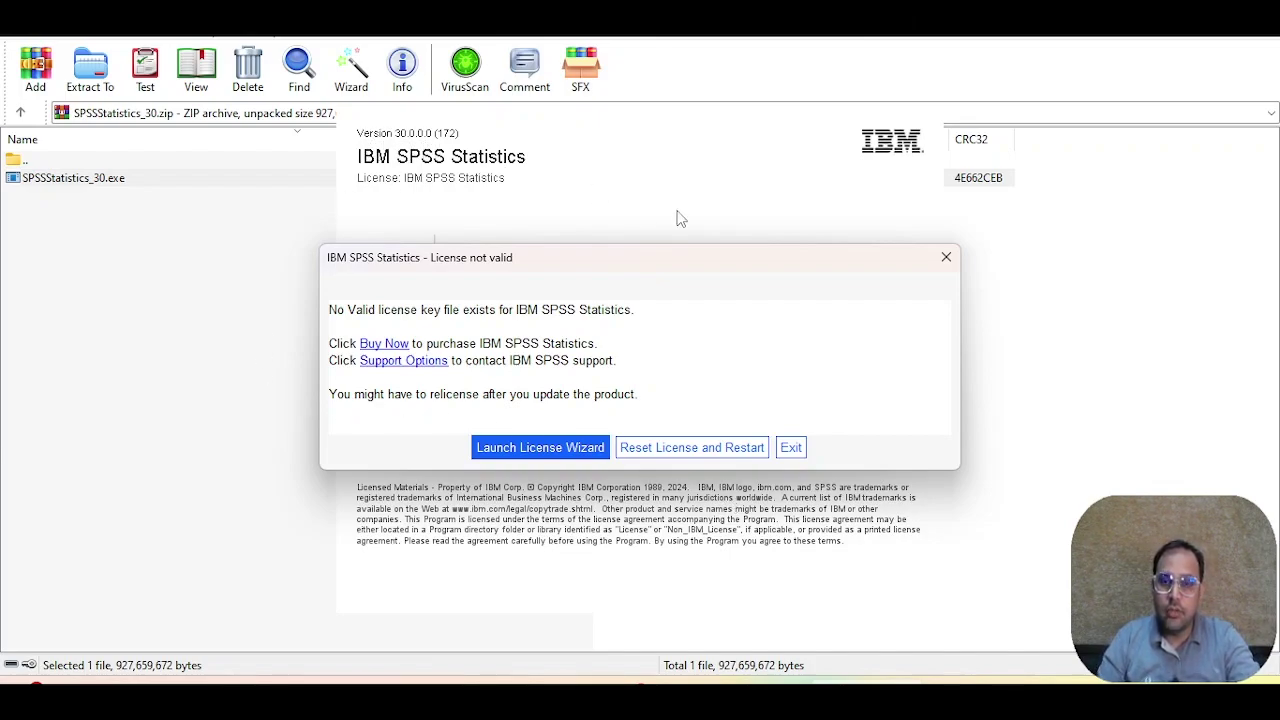
# Step: Launch the License Wizard, then close it without authorizing a license
pyautogui.click(530, 455)
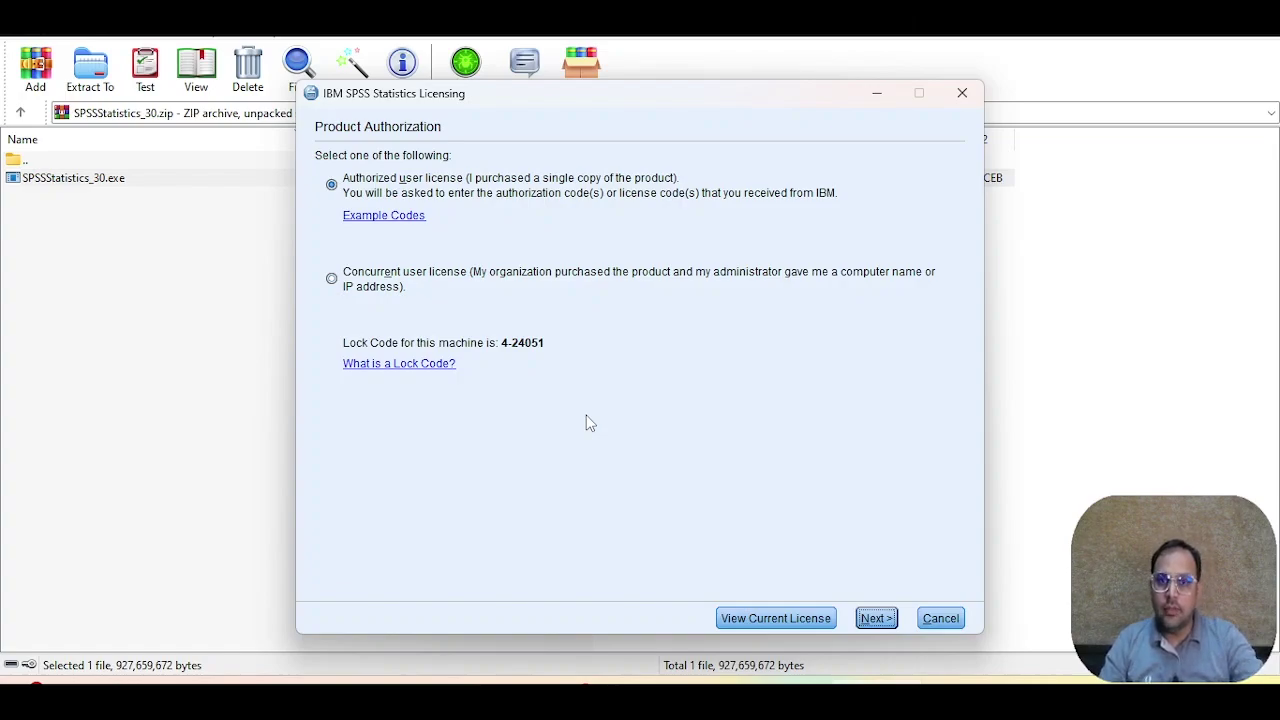
pyautogui.click(962, 93)
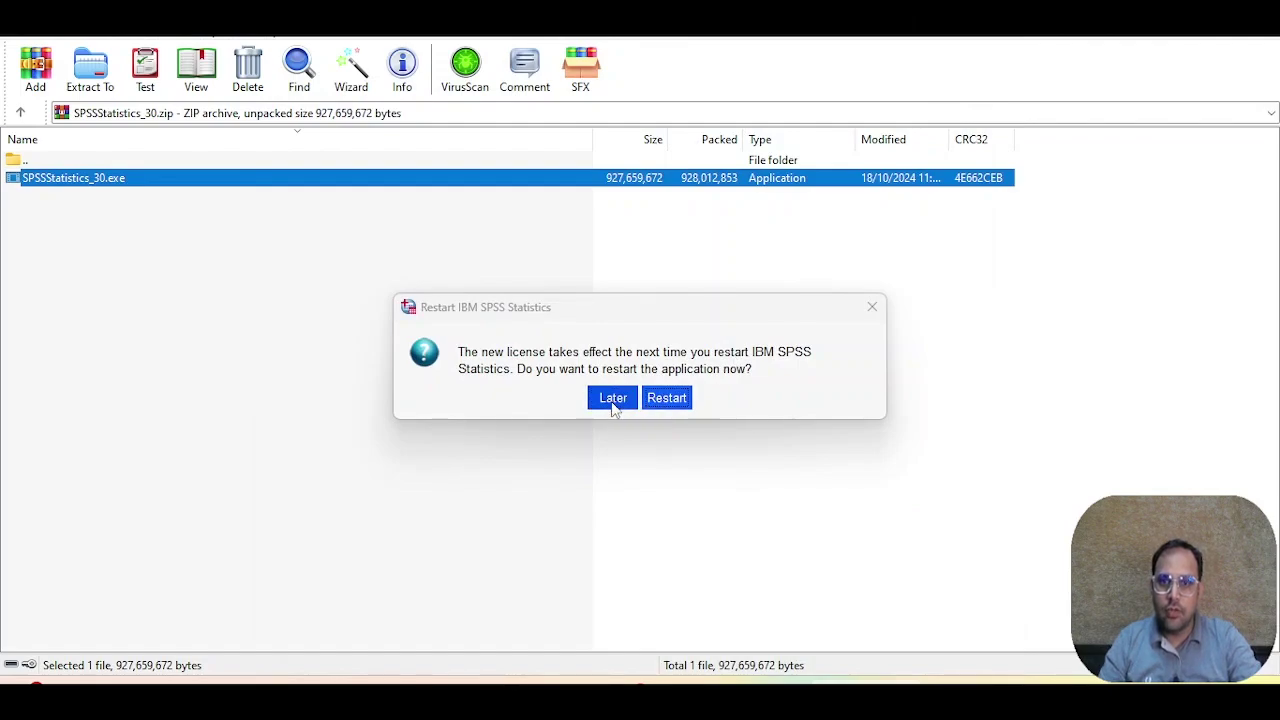
# Step: Reset the current license and confirm restarting SPSS
pyautogui.click(666, 397)
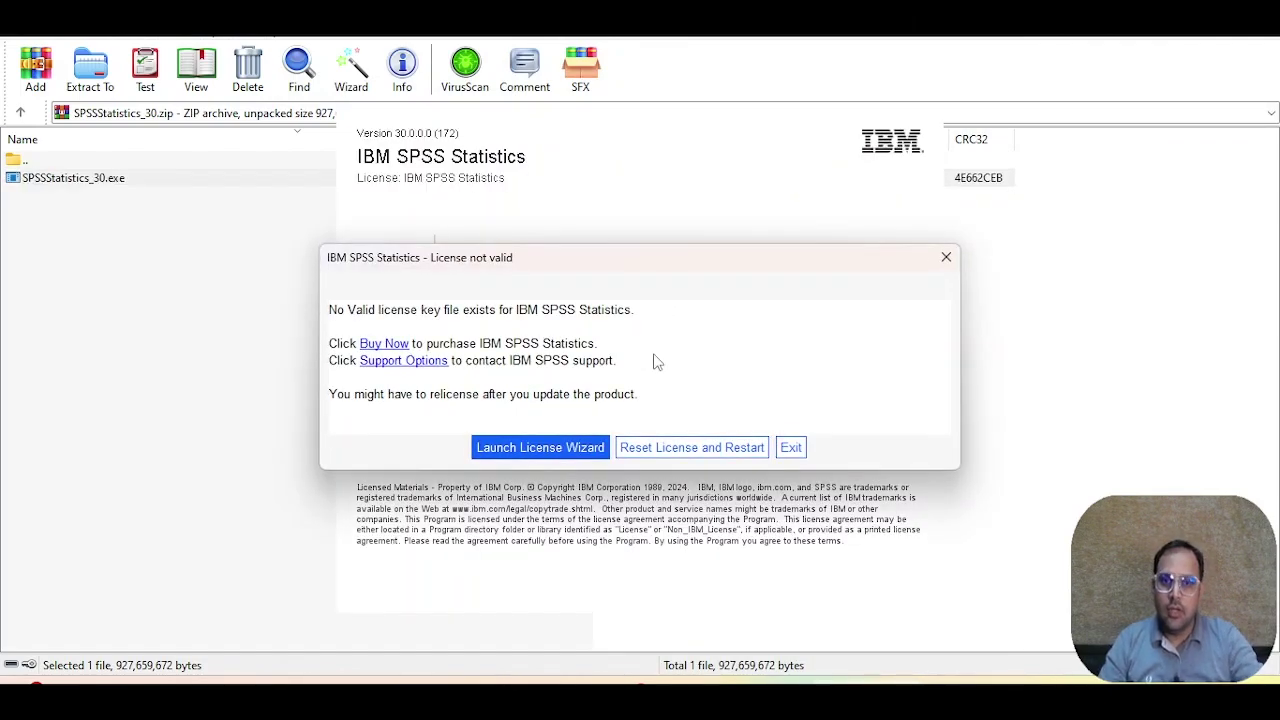
pyautogui.click(696, 450)
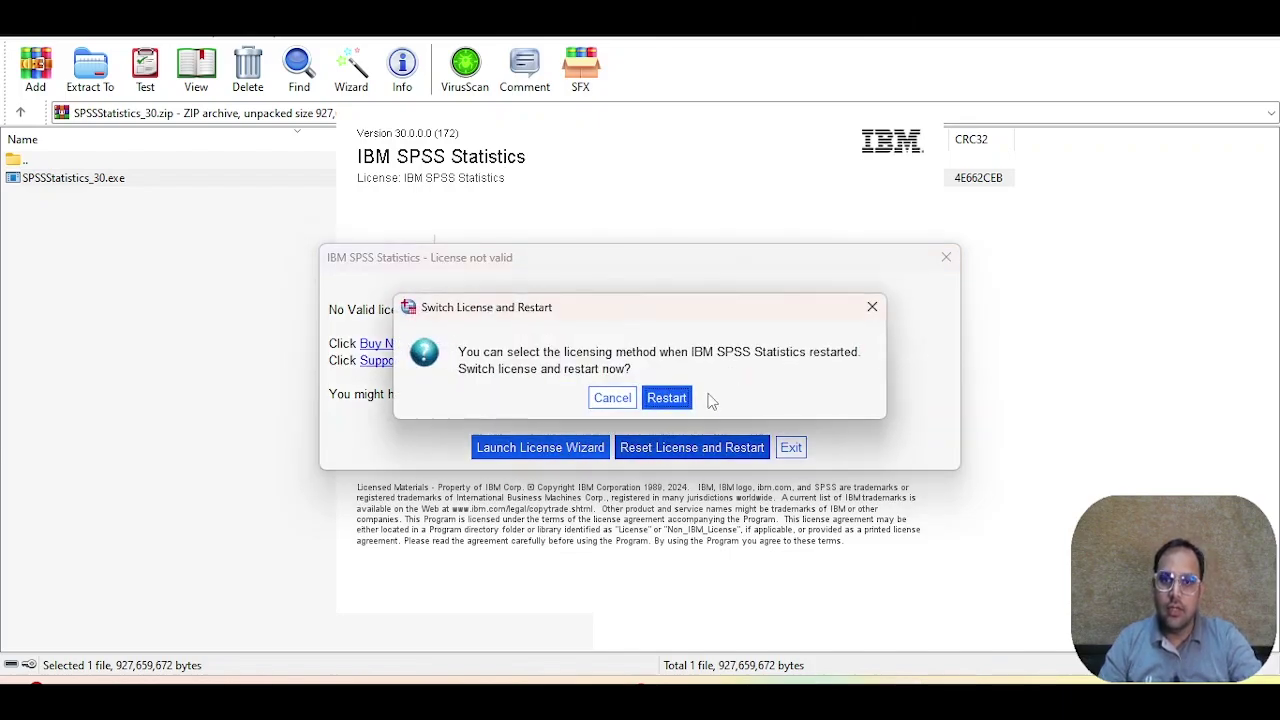
pyautogui.click(666, 398)
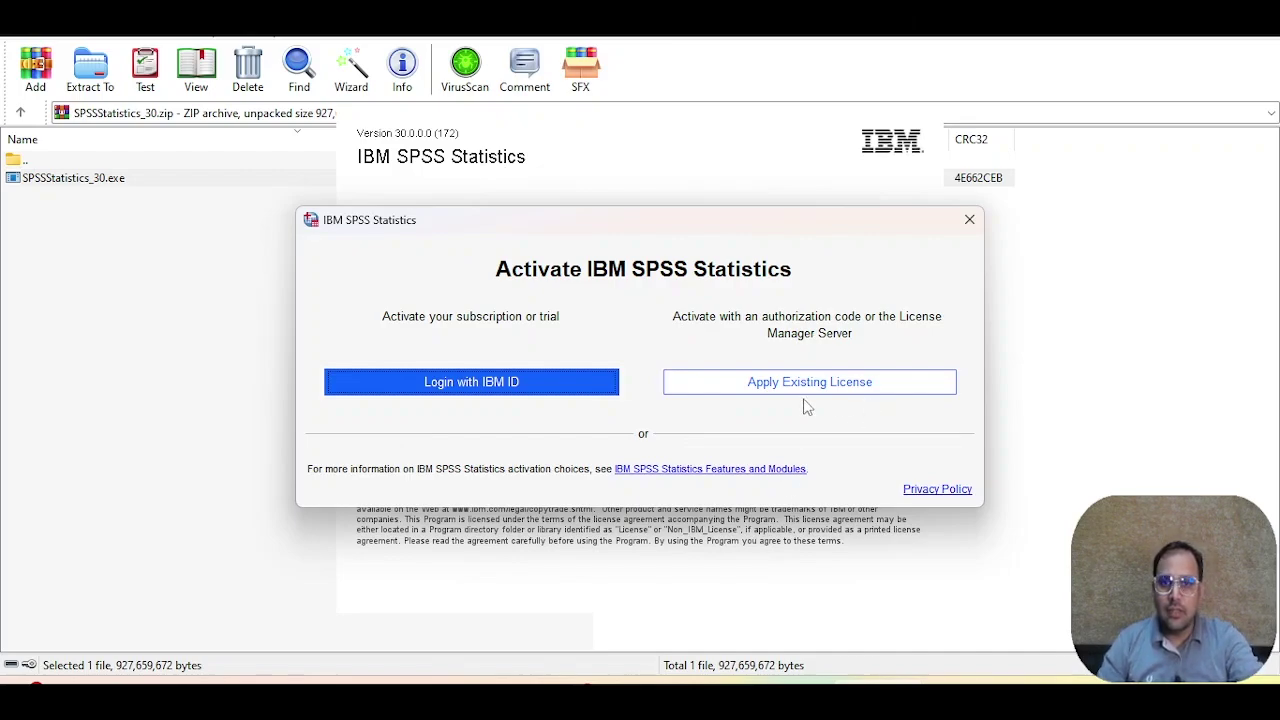
# Step: Choose Login with IBM ID and move the sign-in window higher on screen
pyautogui.click(497, 385)
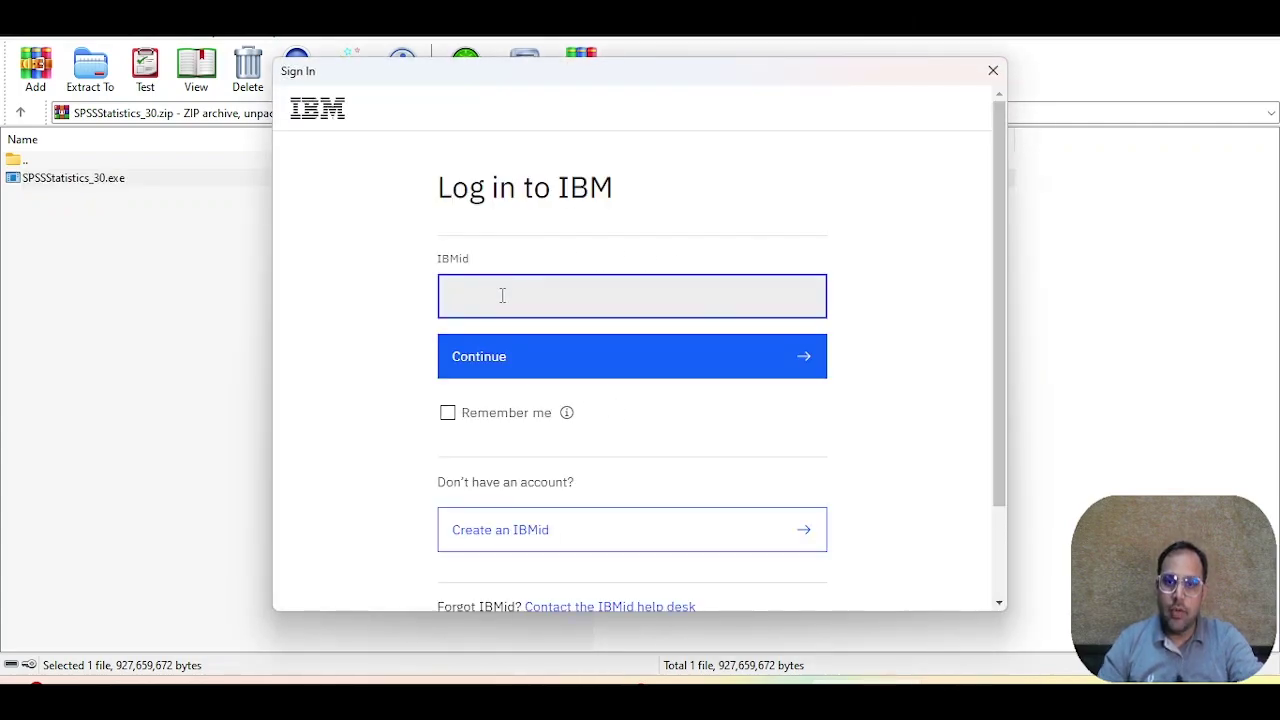
pyautogui.moveTo(649, 84); pyautogui.dragTo(912, 52)
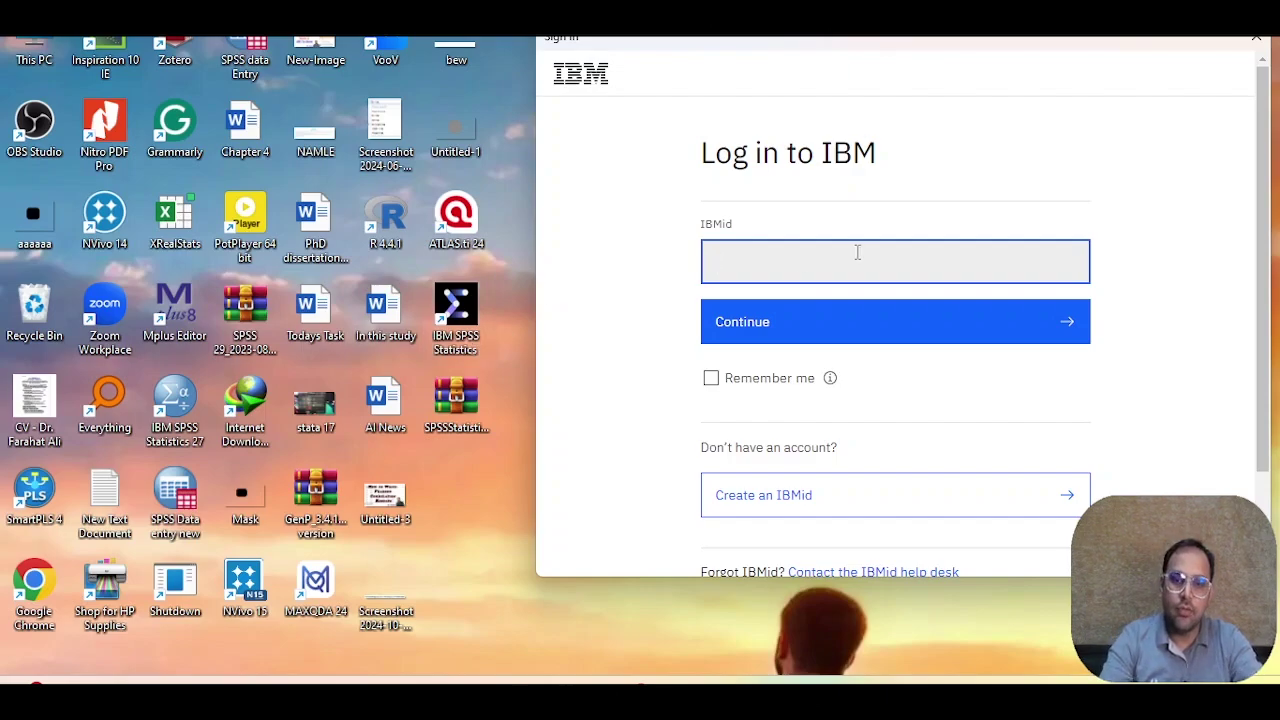
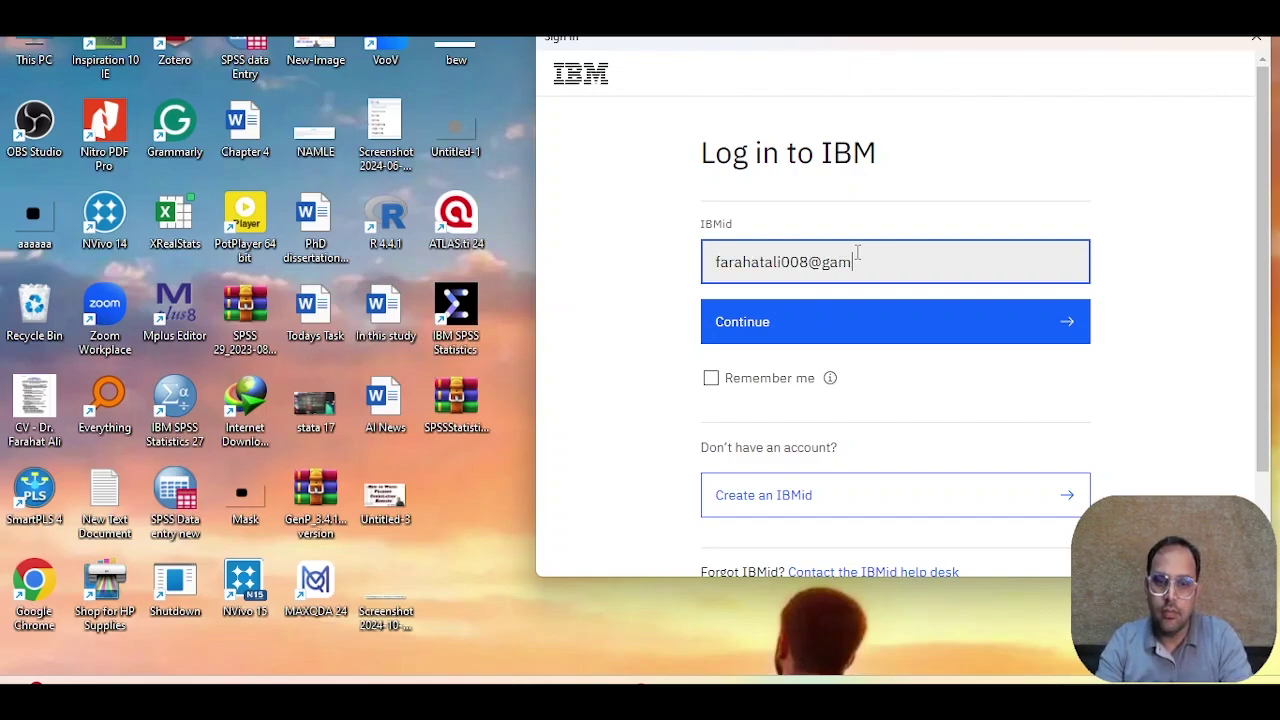
# Step: Sign in with the IBMid e-mail address and the saved password
pyautogui.click(803, 322)
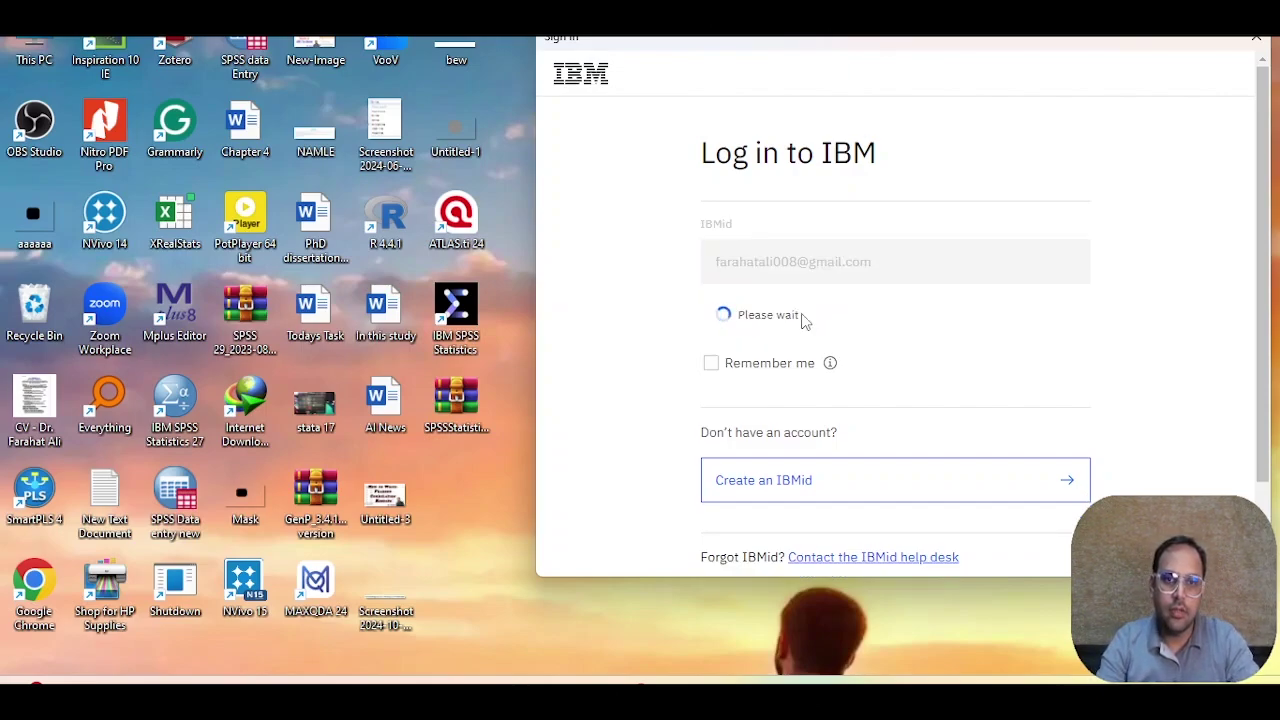
pyautogui.click(791, 340)
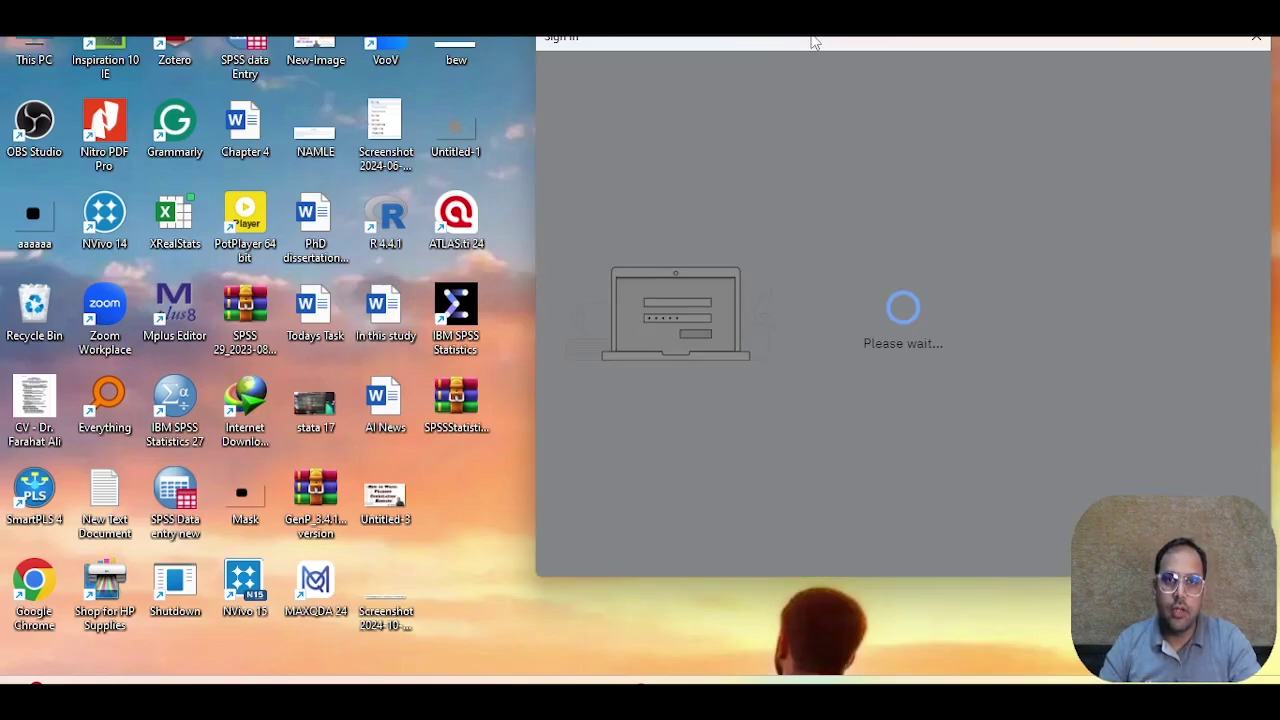
pyautogui.moveTo(815, 42); pyautogui.dragTo(580, 40)
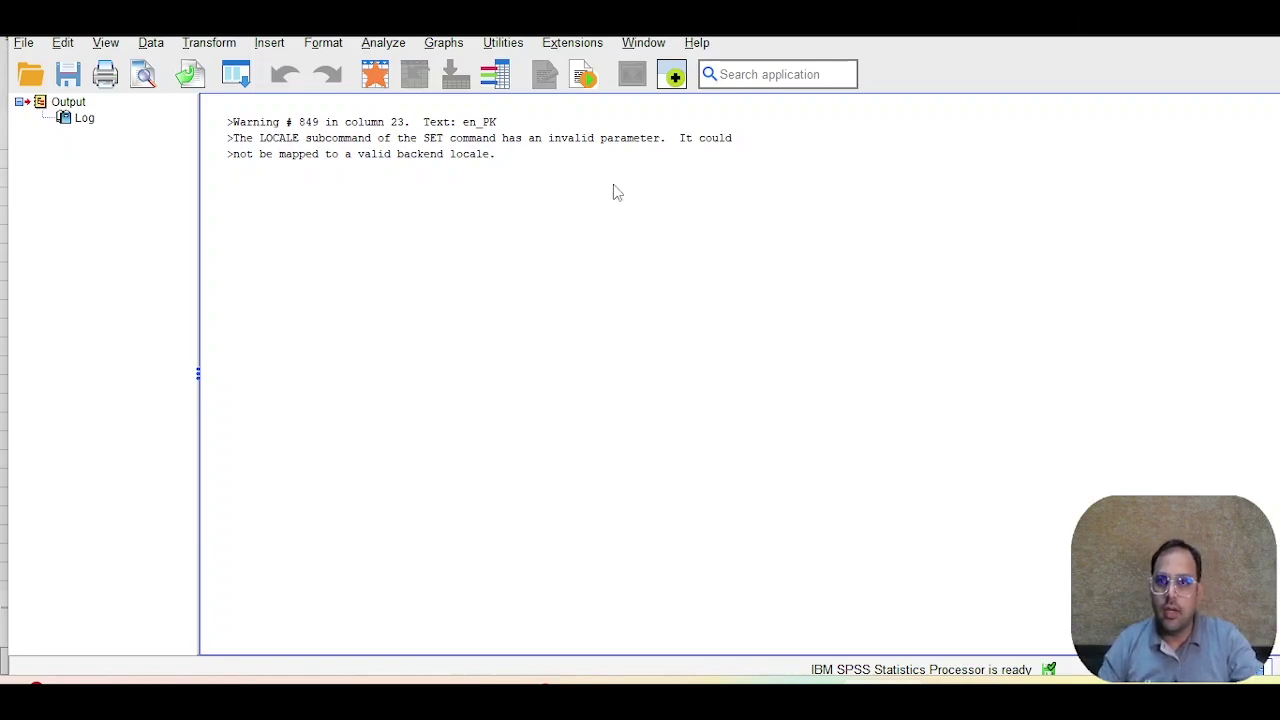
# Step: Check Manage License for the trial expiring 18-Nov-2024, then switch to Chrome
pyautogui.click(700, 42)
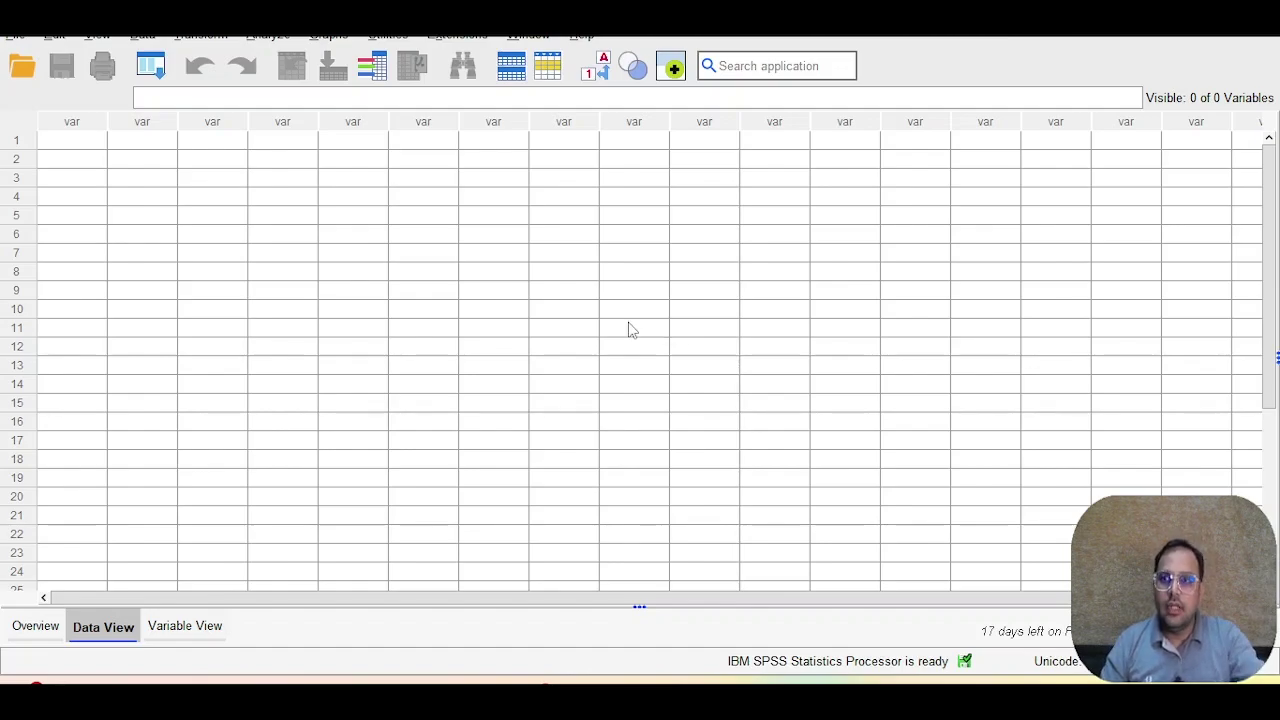
pyautogui.click(20, 38)
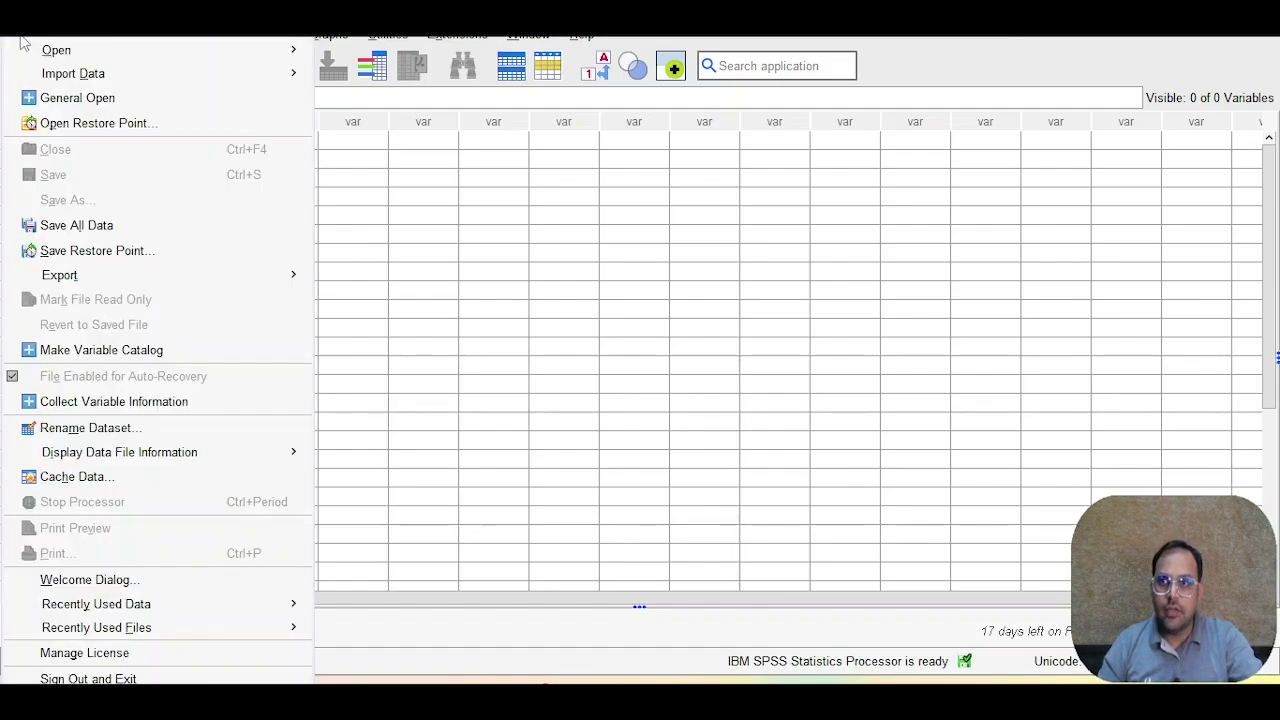
pyautogui.click(113, 665)
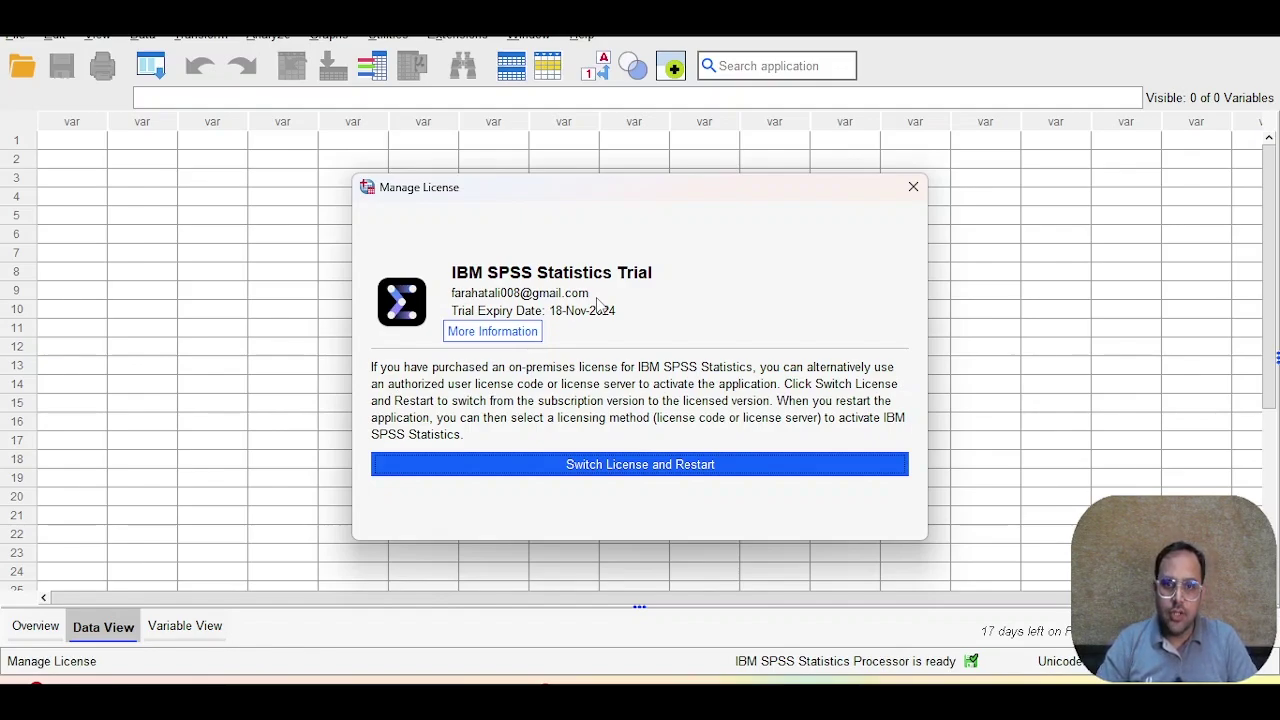
pyautogui.hotkey('alt', 'Tab')
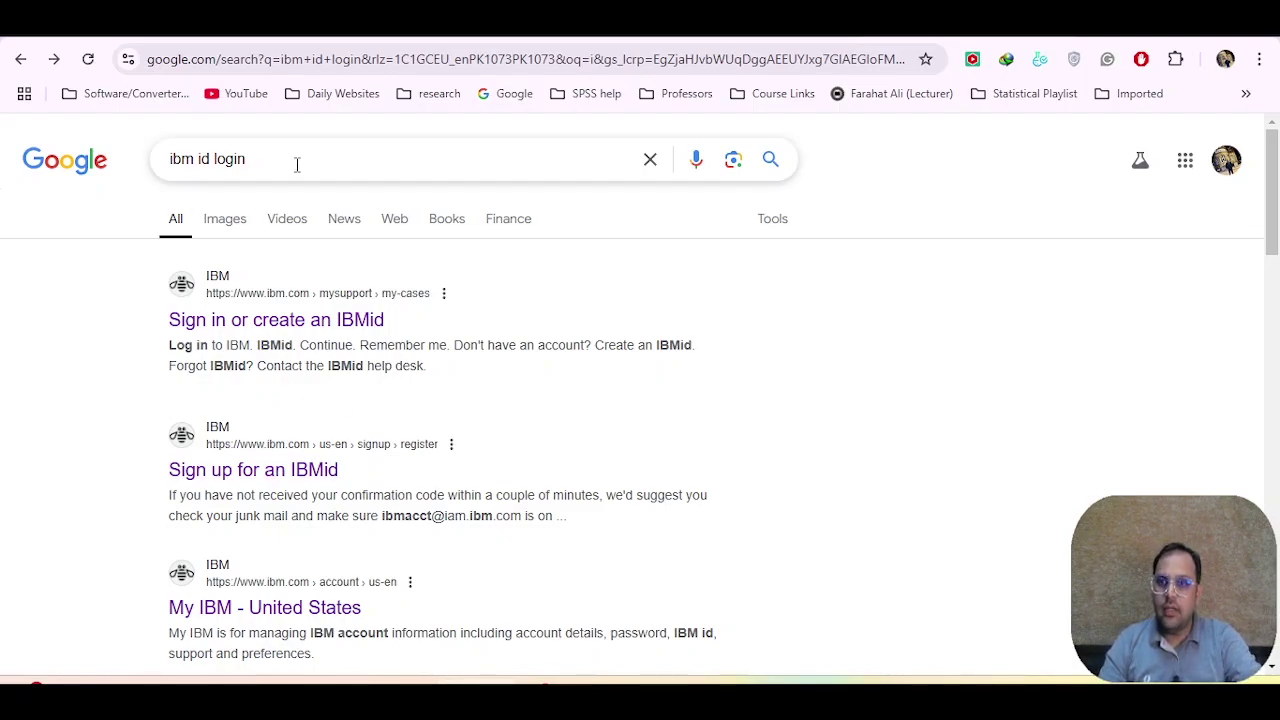
# Step: Open the IBMid sign-up page, submit the account details, then return to SPSS
pyautogui.click(193, 479)
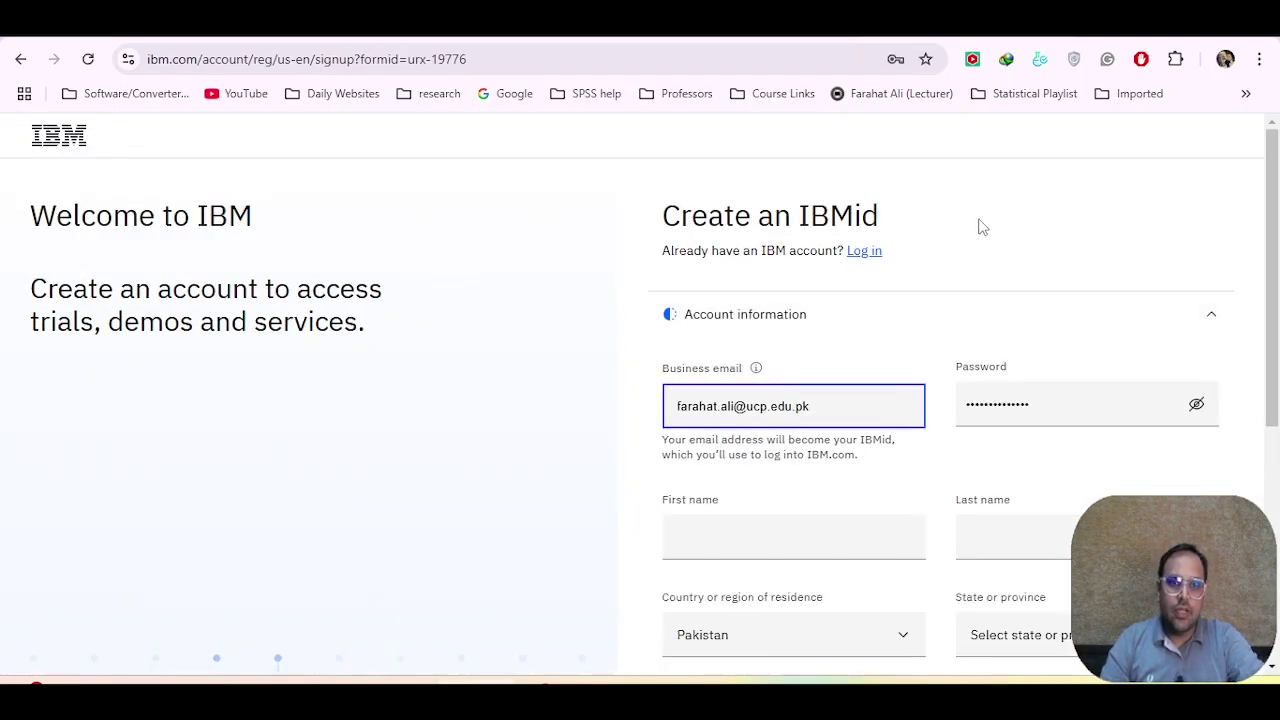
pyautogui.scroll(-1, 900, 280)
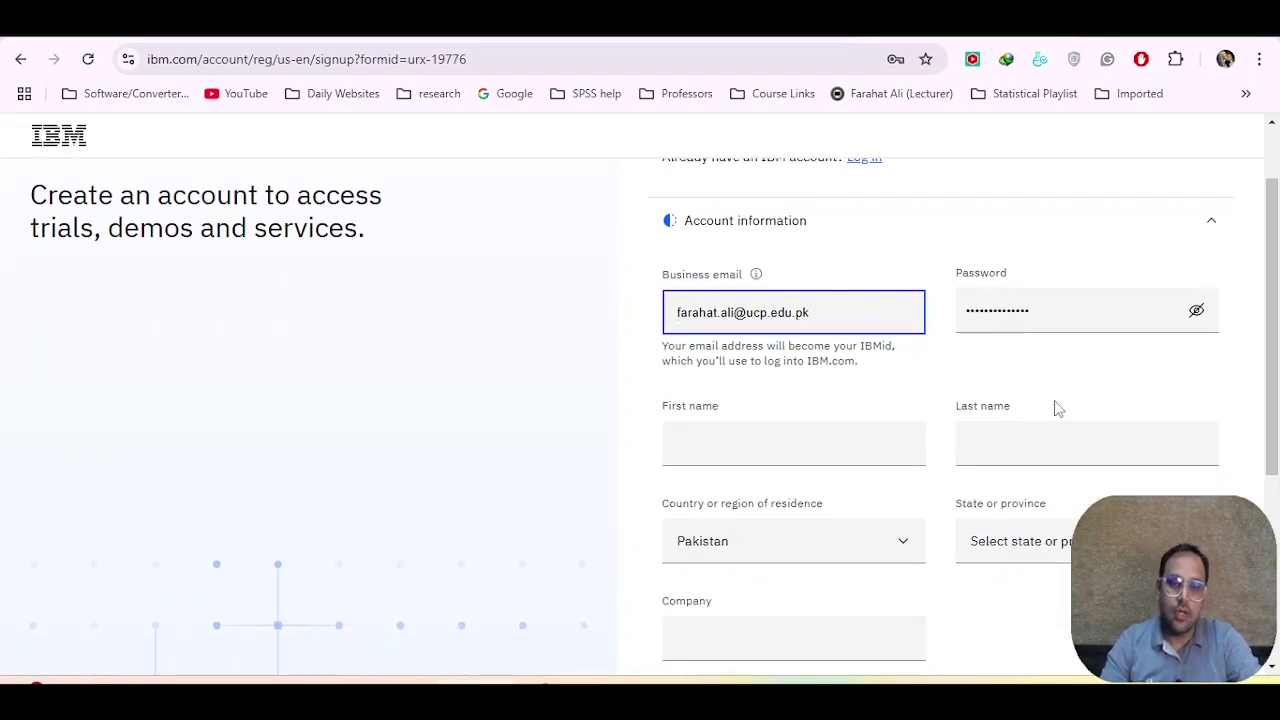
pyautogui.scroll(-1, 1063, 451)
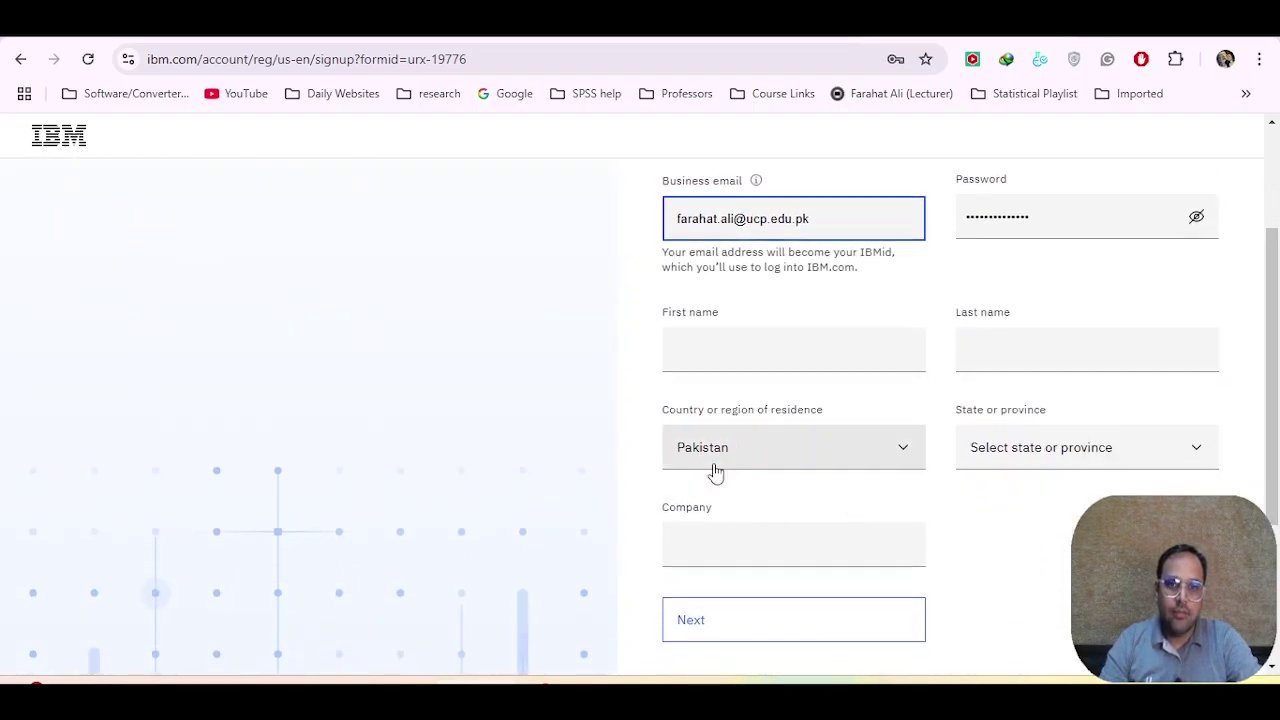
pyautogui.scroll(-1, 1163, 483)
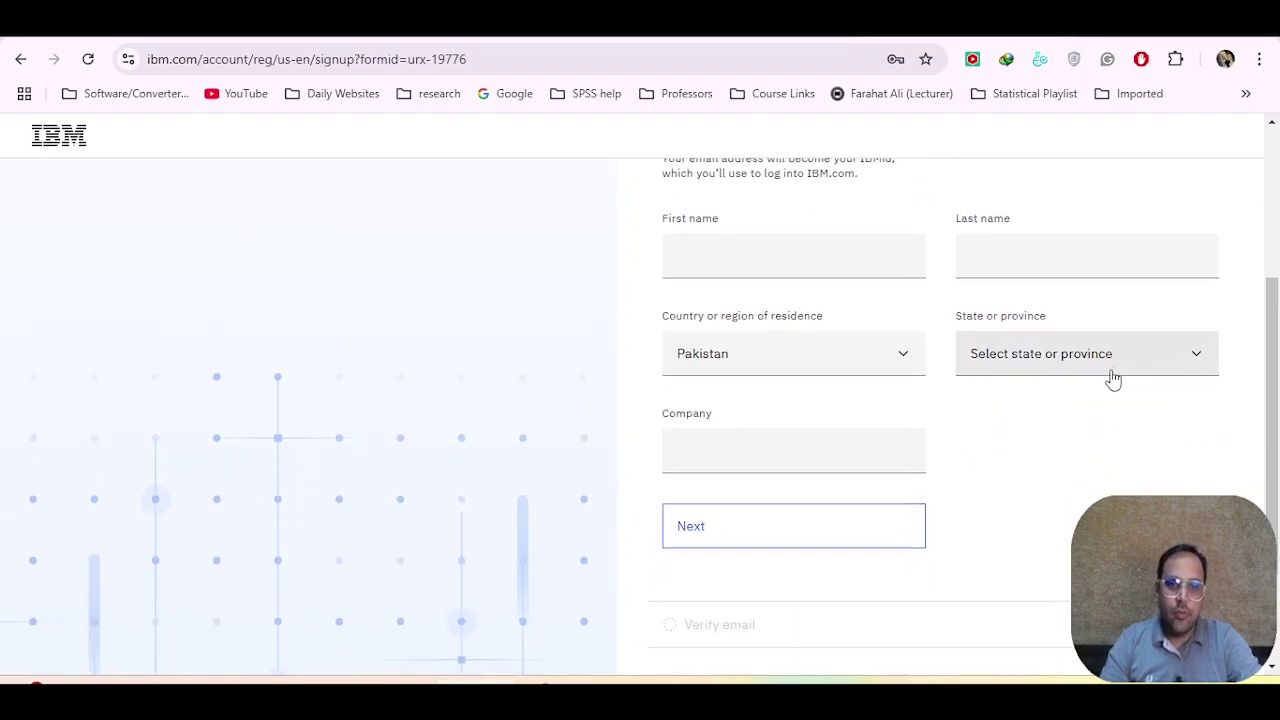
pyautogui.click(722, 531)
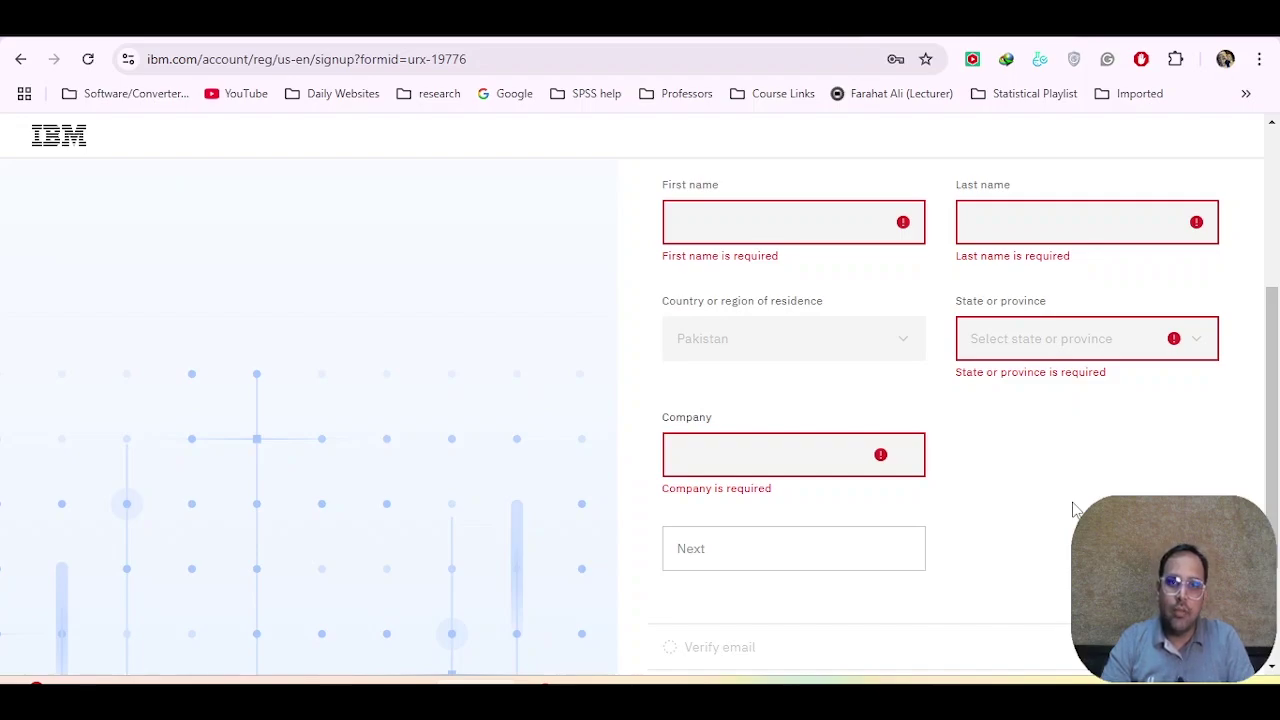
pyautogui.scroll(3, 963, 466)
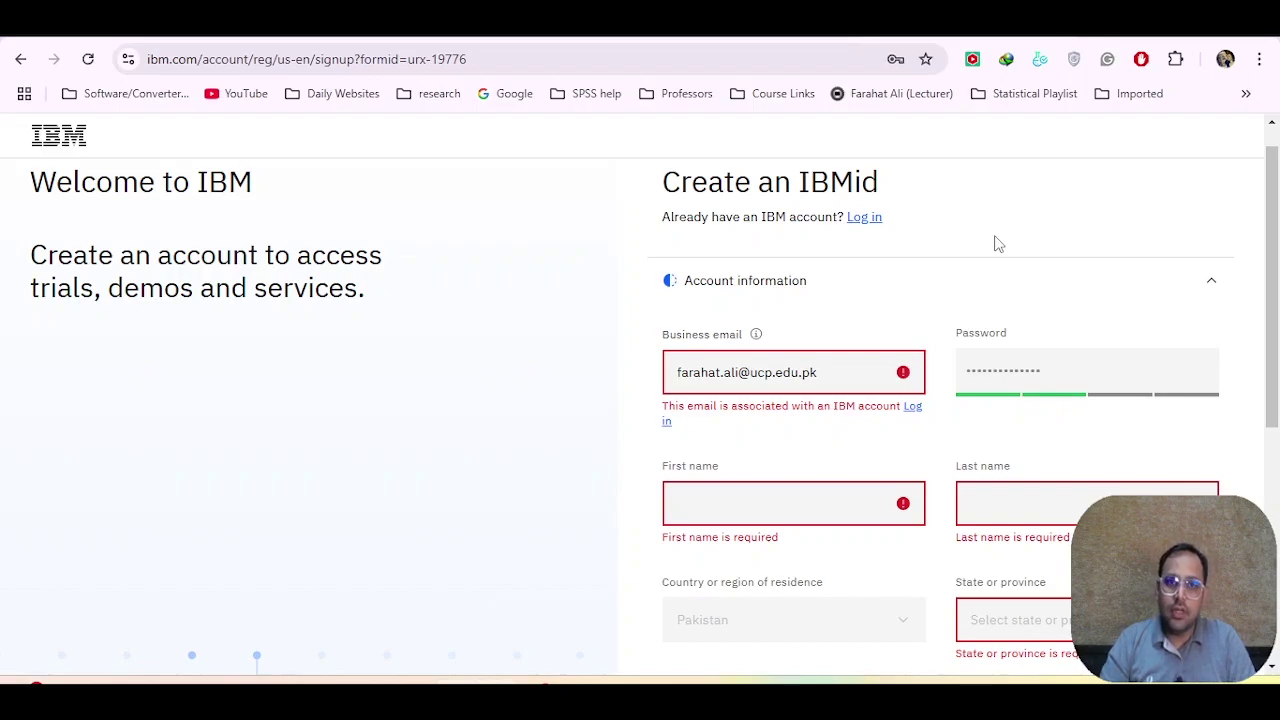
pyautogui.hotkey('alt', 'Tab')
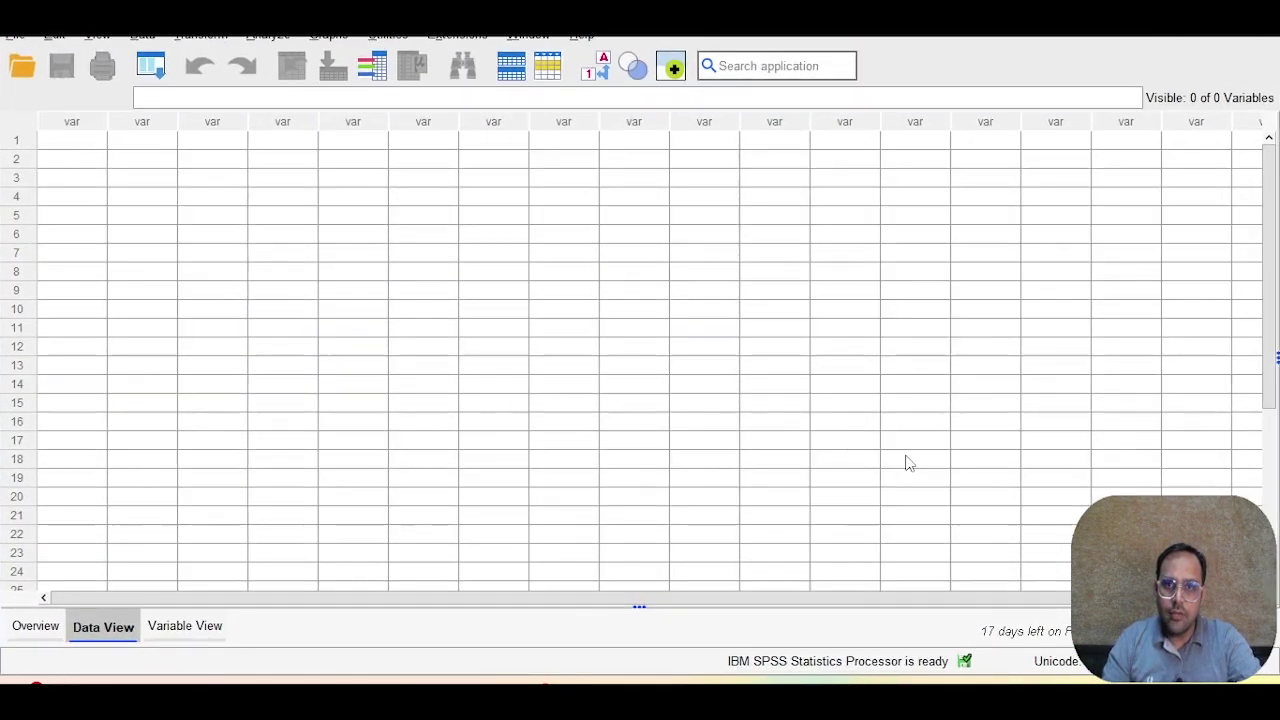
# Step: Browse the Analyze menu's procedures, then the File menu with Manage License
pyautogui.click(258, 36)
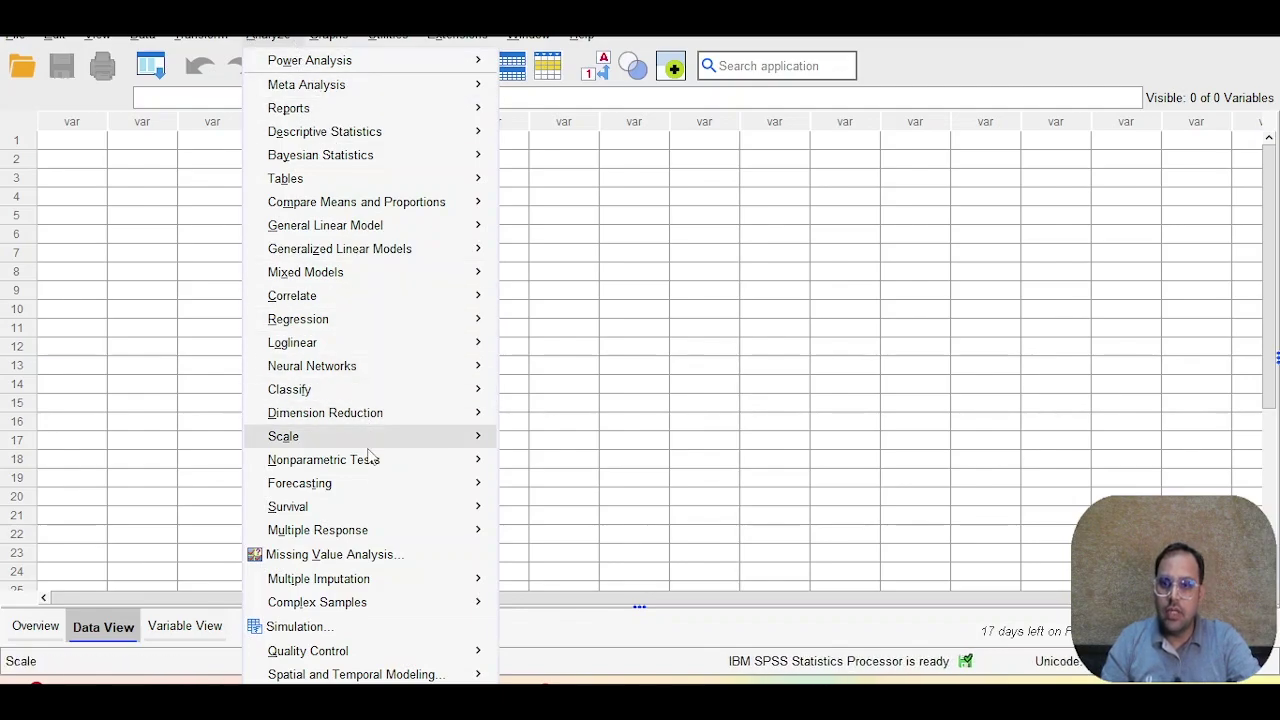
pyautogui.moveTo(352, 138)
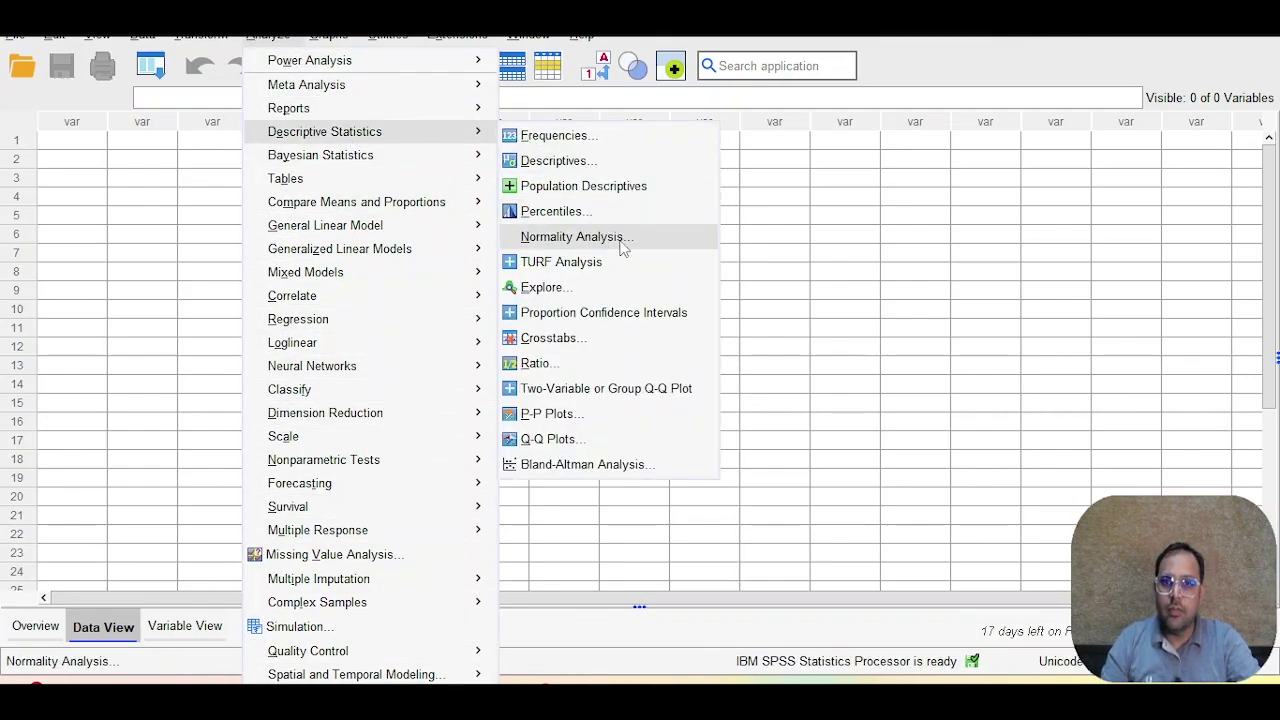
pyautogui.moveTo(470, 249)
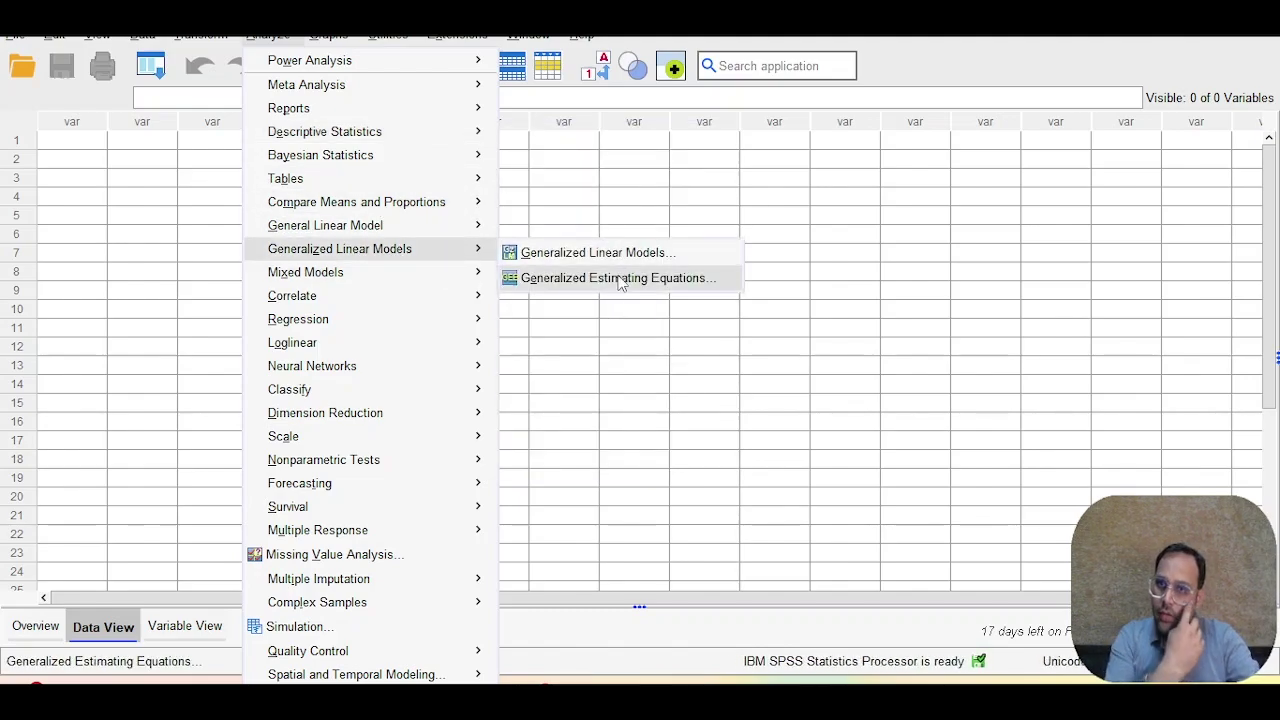
pyautogui.moveTo(15, 34)
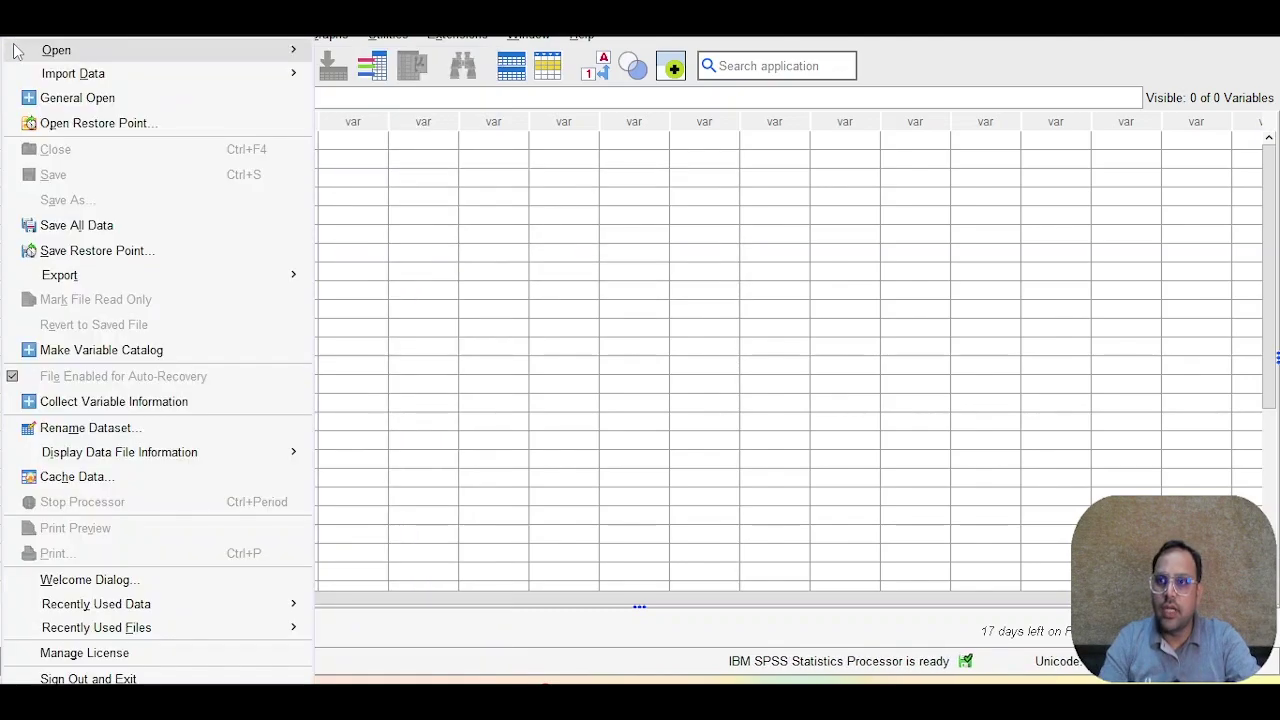
# Step: Drop the trial license and restart SPSS without saving the output
pyautogui.click(115, 652)
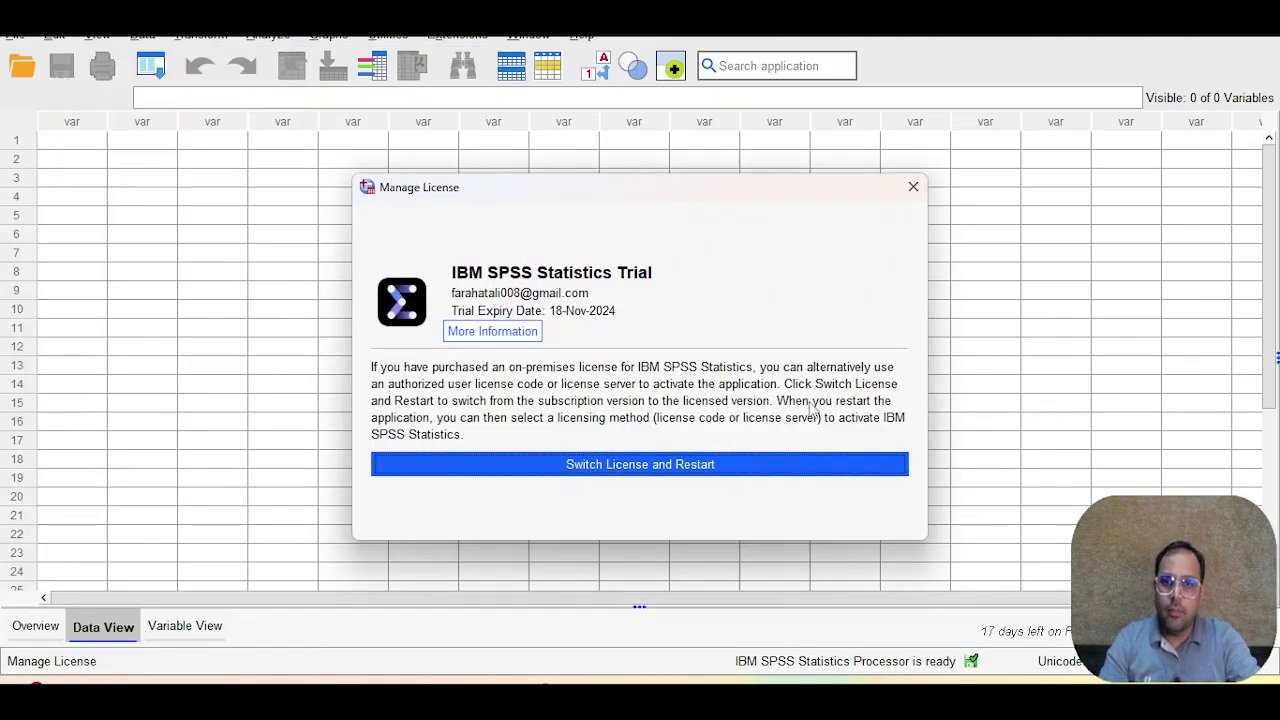
pyautogui.click(608, 472)
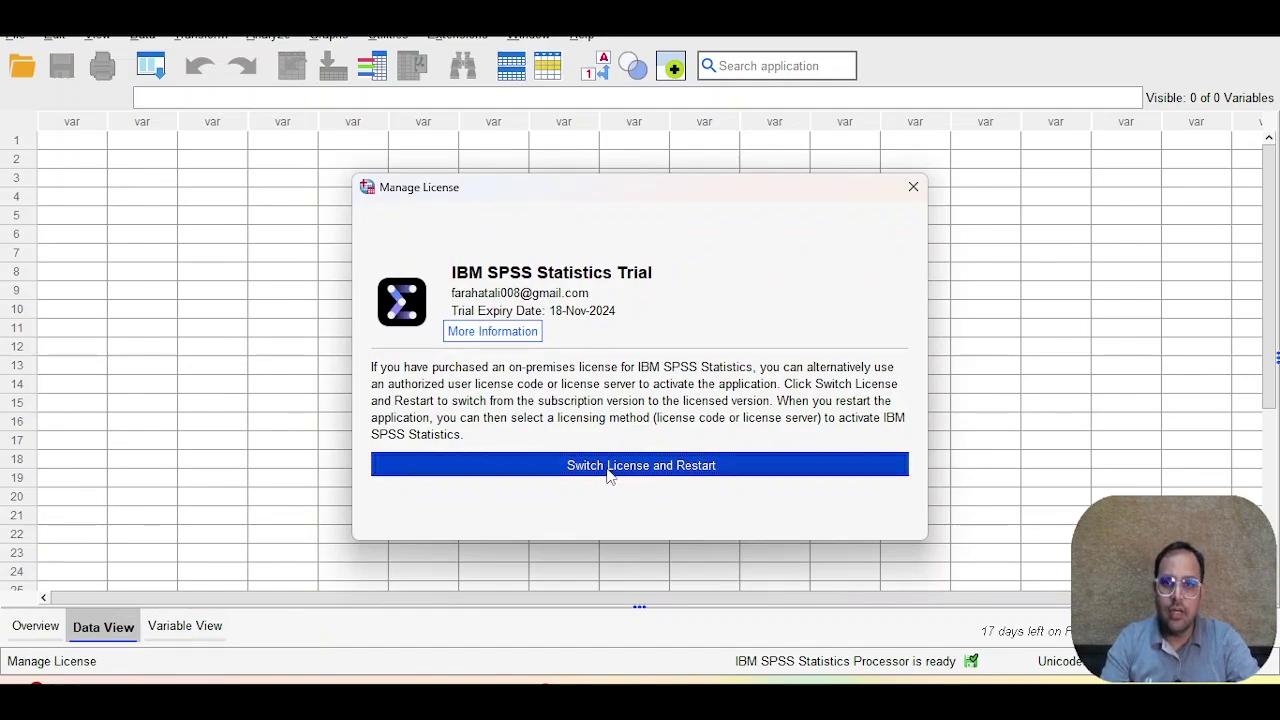
pyautogui.click(665, 397)
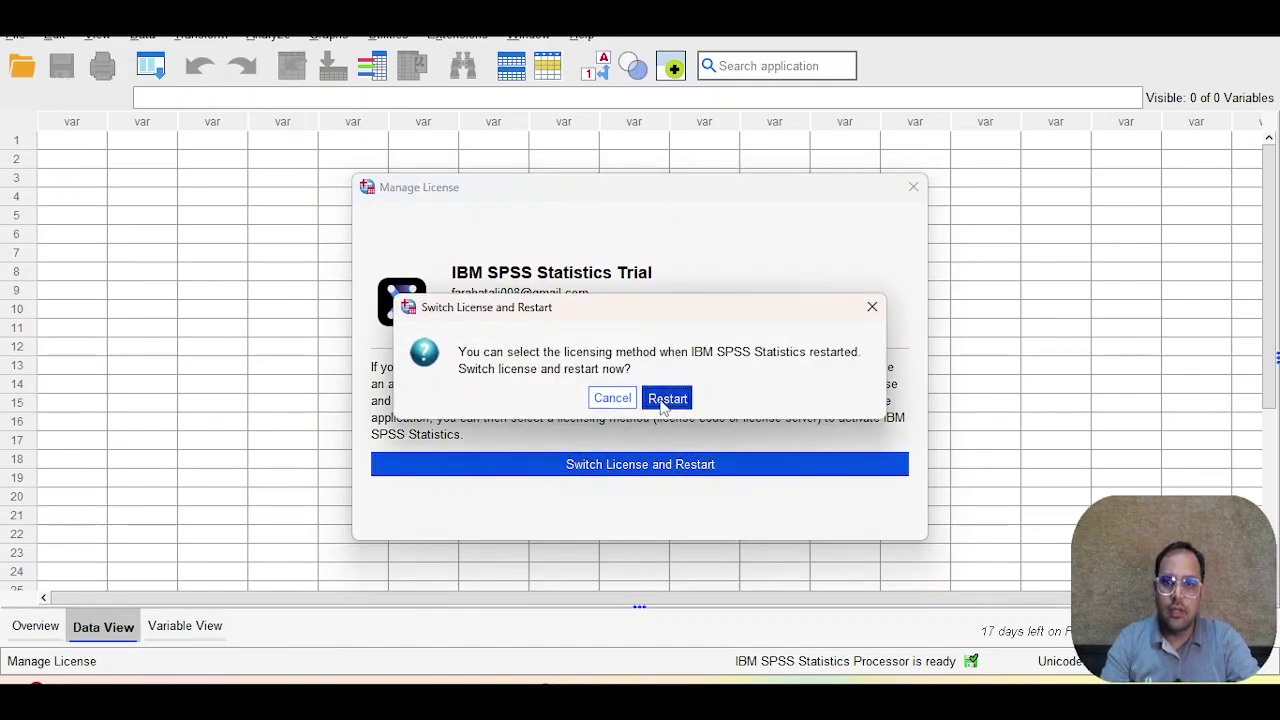
pyautogui.click(647, 385)
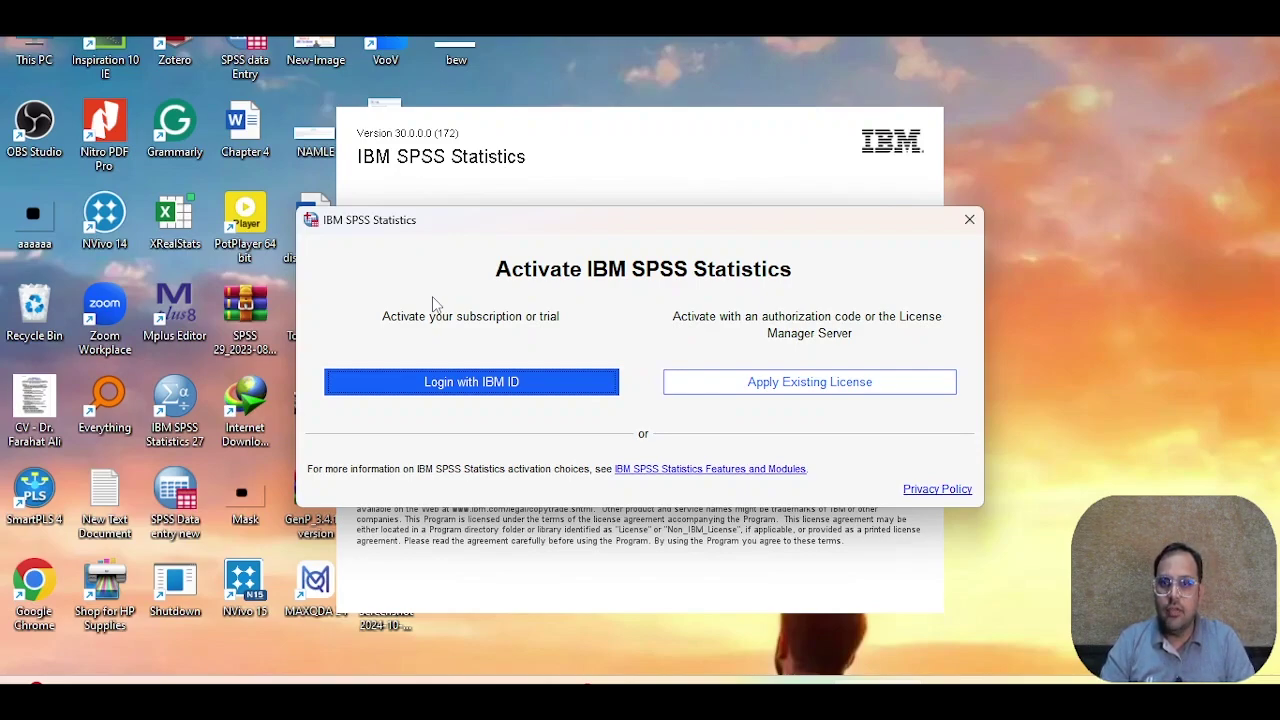
# Step: Apply an existing license via the License Wizard as an Authorized user license
pyautogui.click(820, 391)
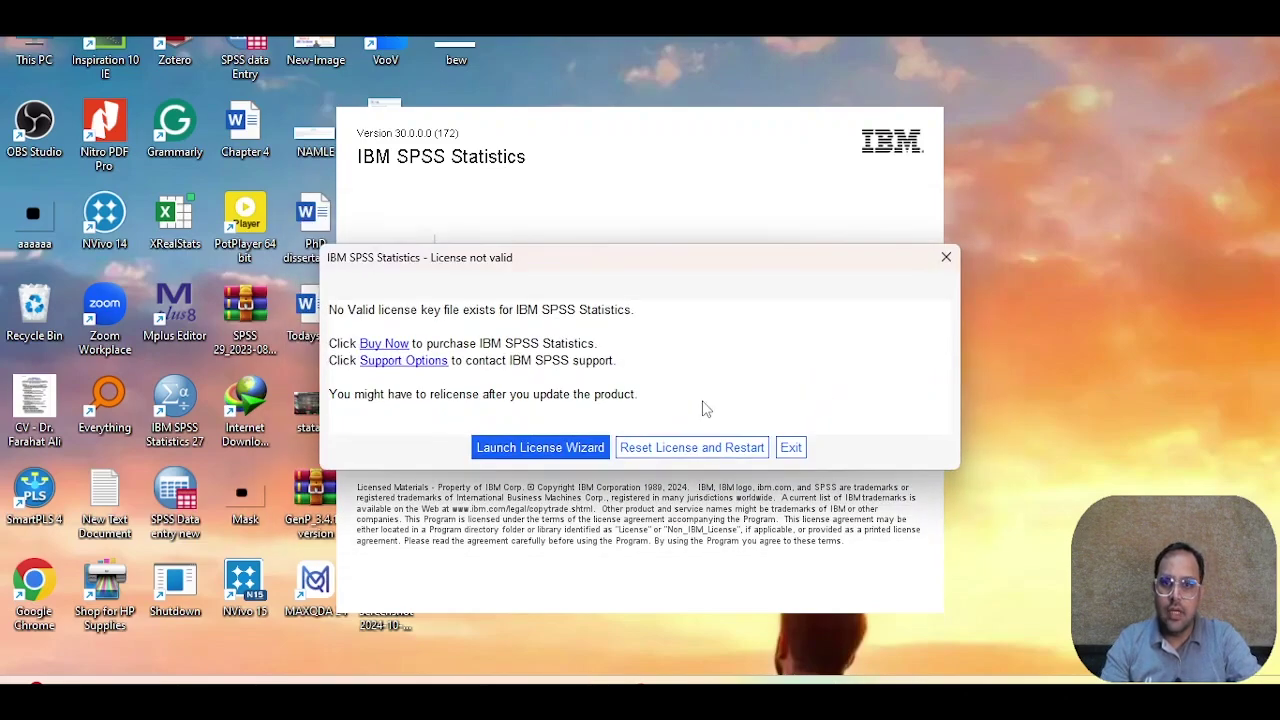
pyautogui.click(512, 455)
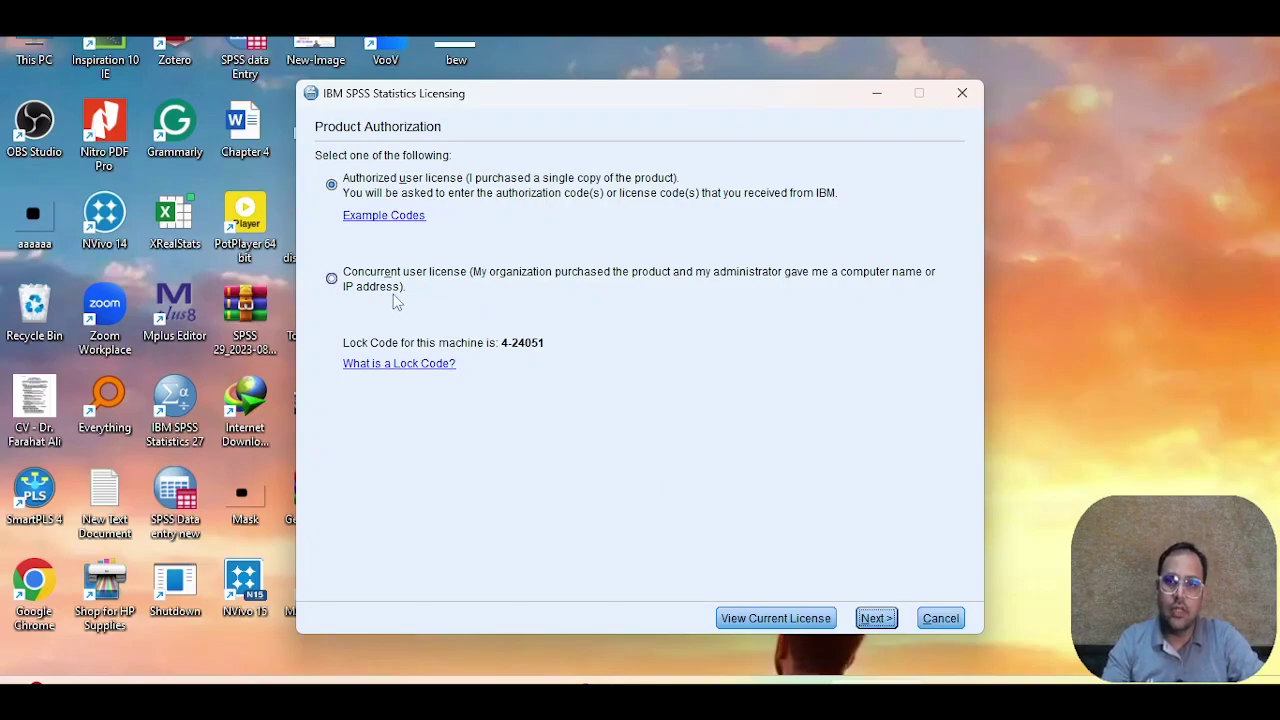
pyautogui.click(878, 620)
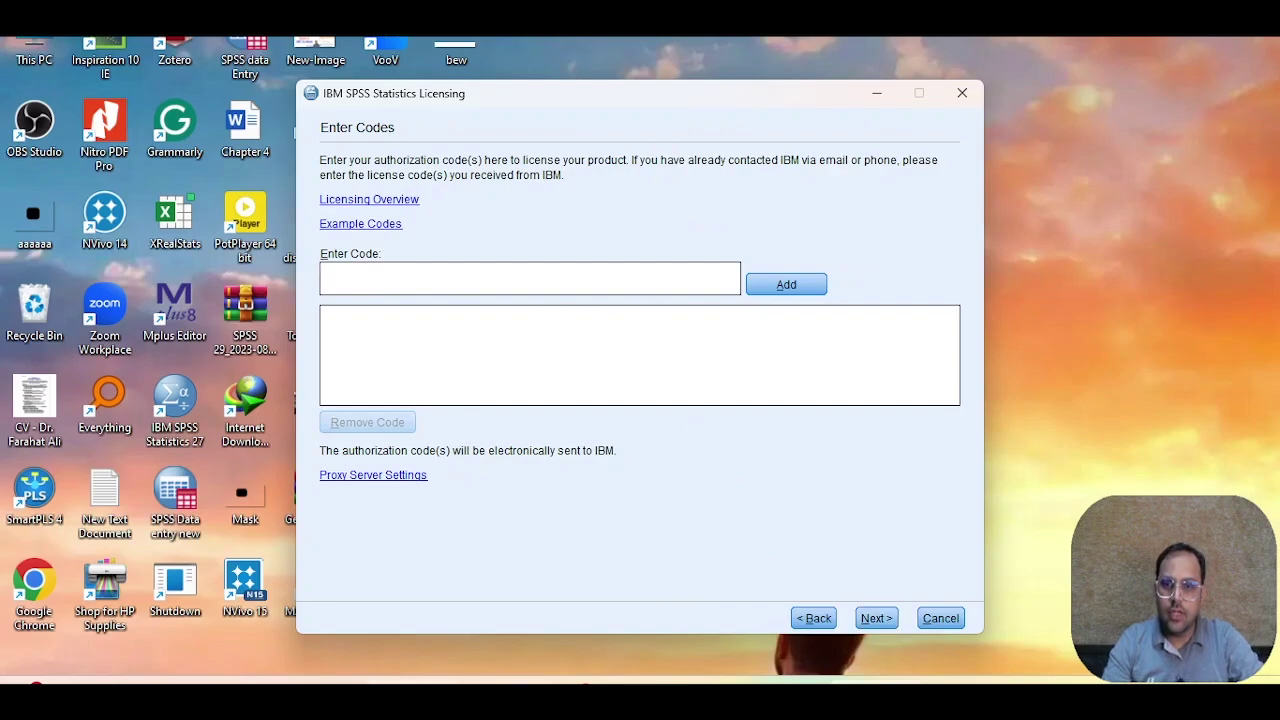
# Step: Add and submit the authorization code, licensing seven version 30.0 features until 31-May-2025
pyautogui.moveTo(365, 700)
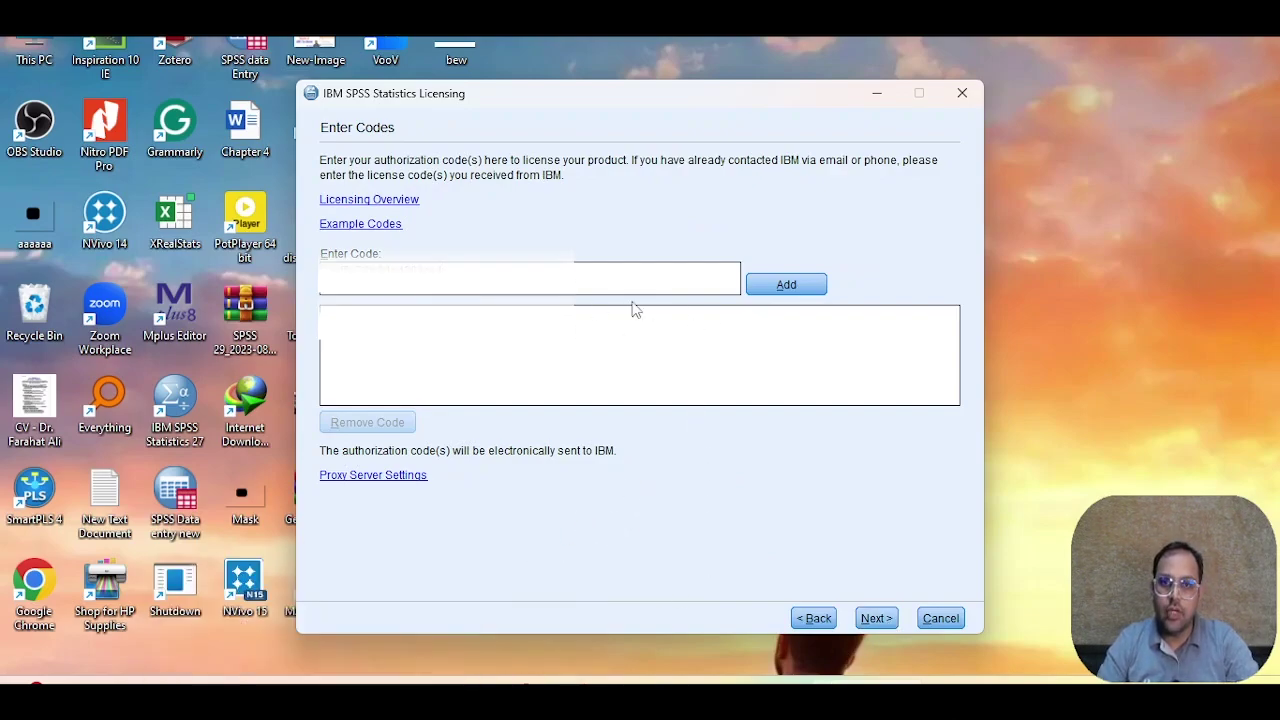
pyautogui.click(766, 290)
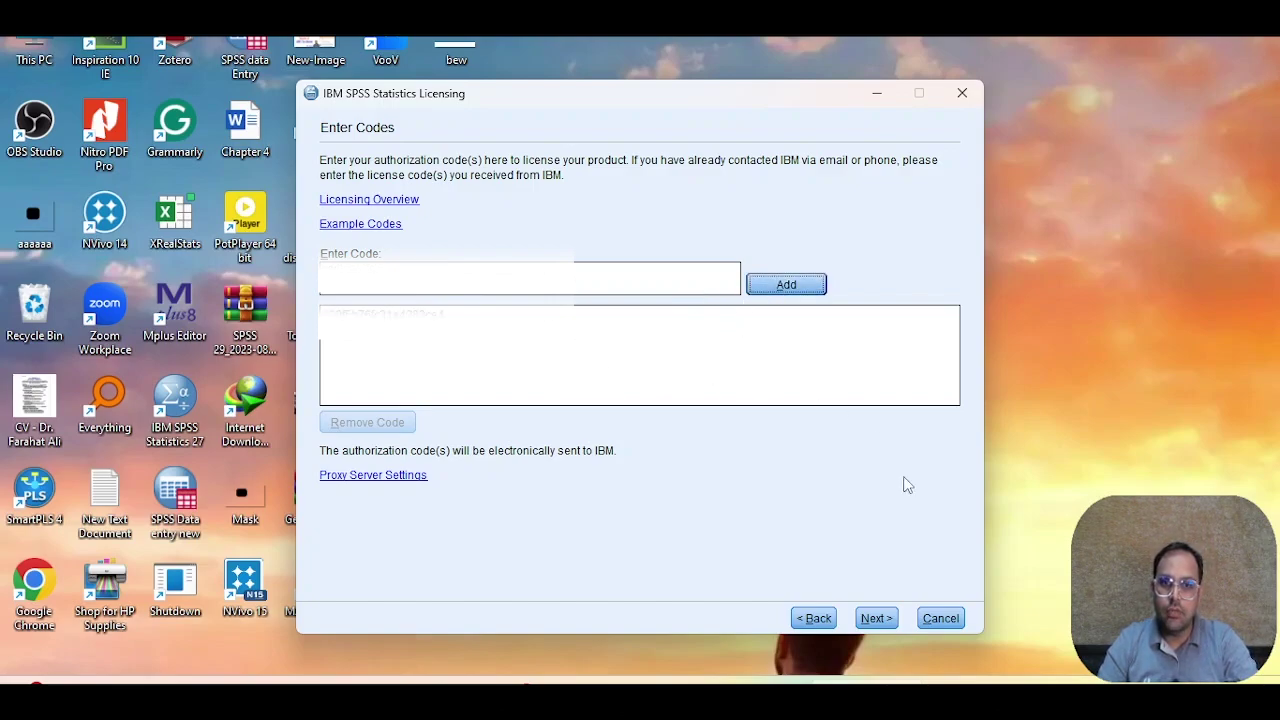
pyautogui.click(876, 619)
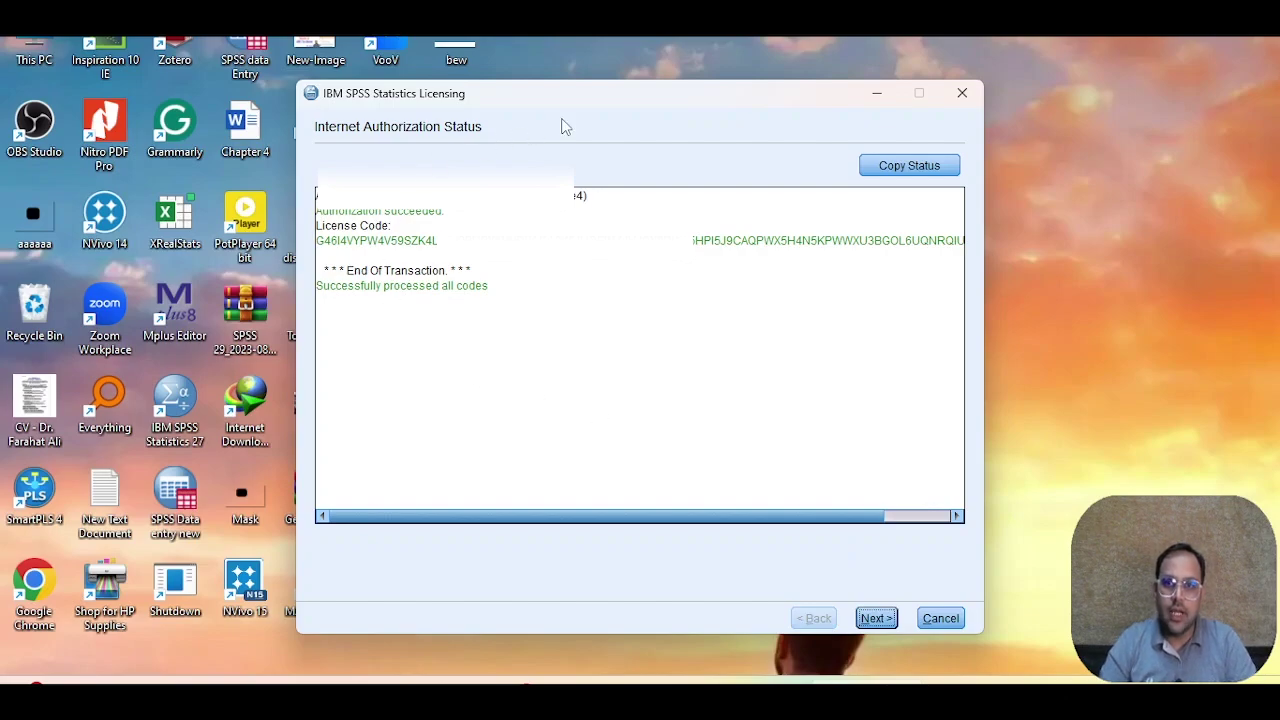
pyautogui.click(876, 618)
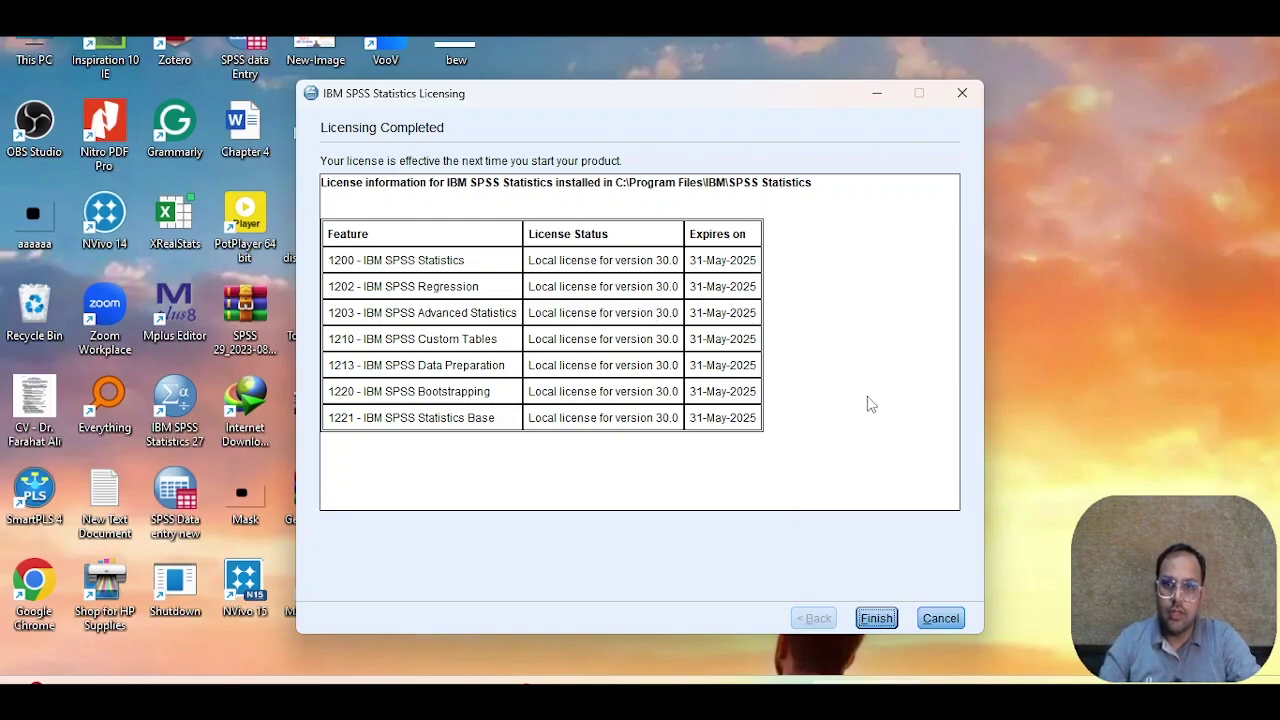
# Step: Finish the licensing wizard and restart IBM SPSS Statistics to apply the new license
pyautogui.click(878, 617)
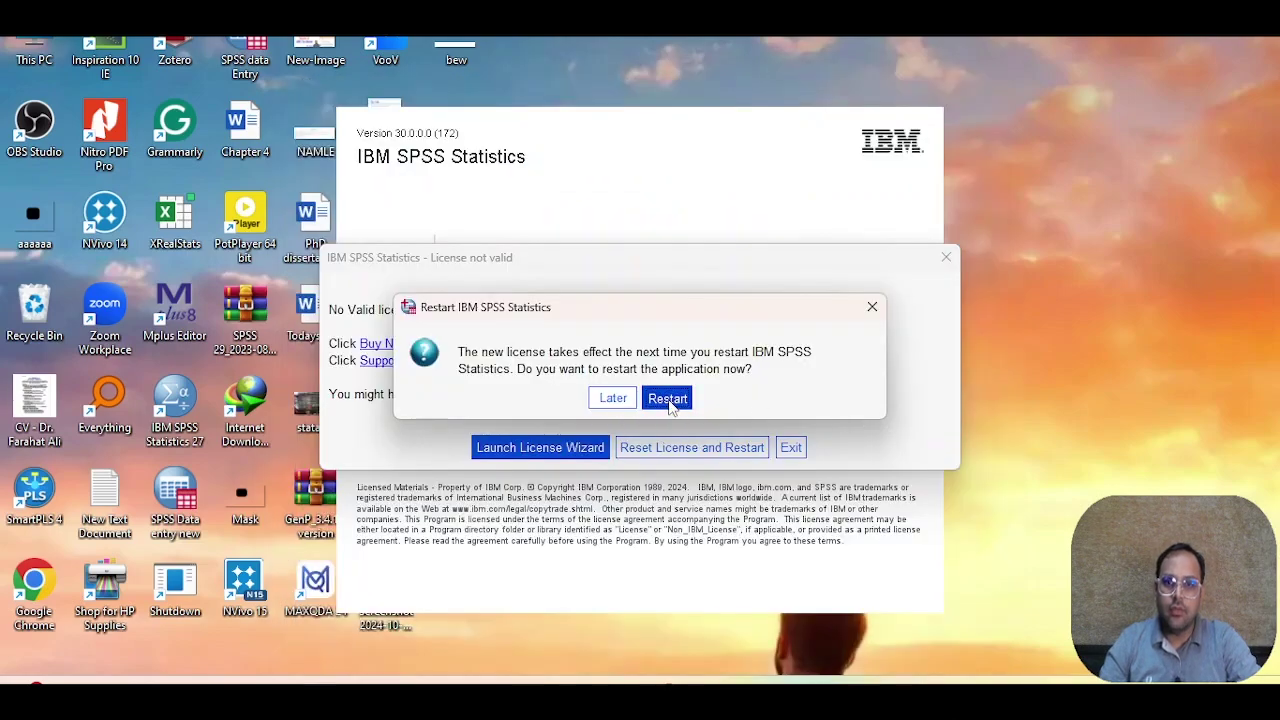
pyautogui.click(668, 397)
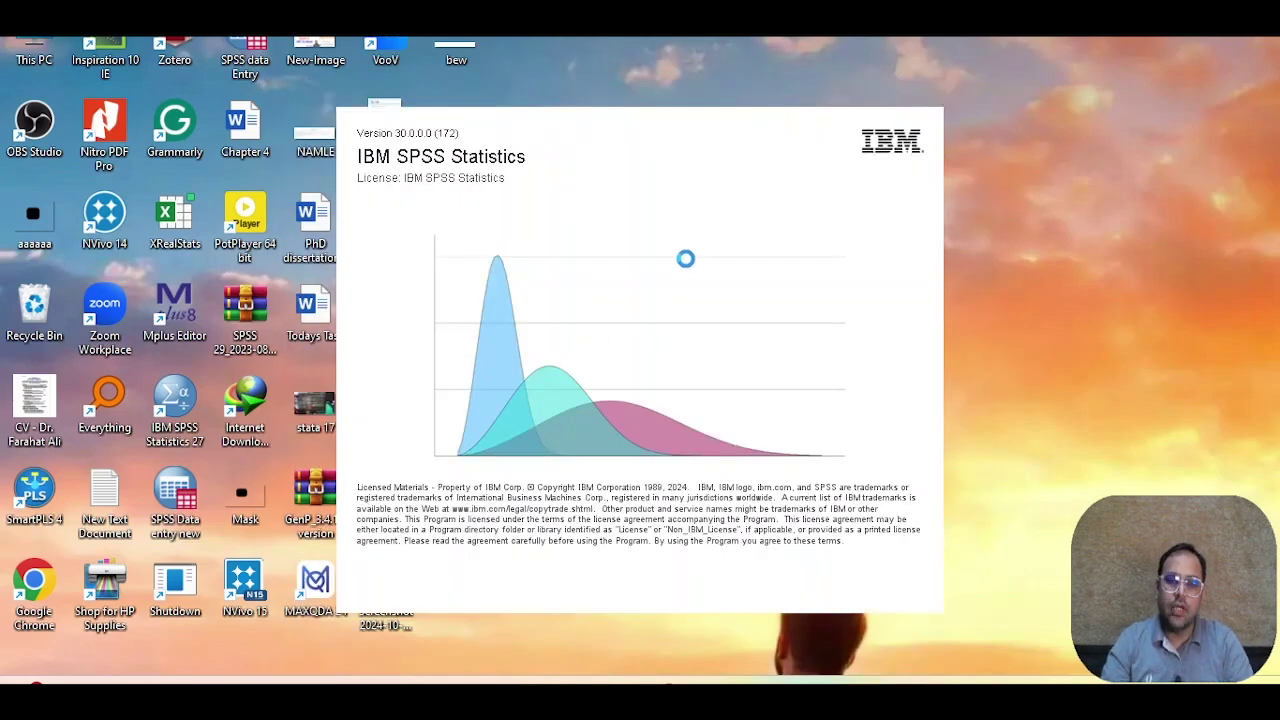